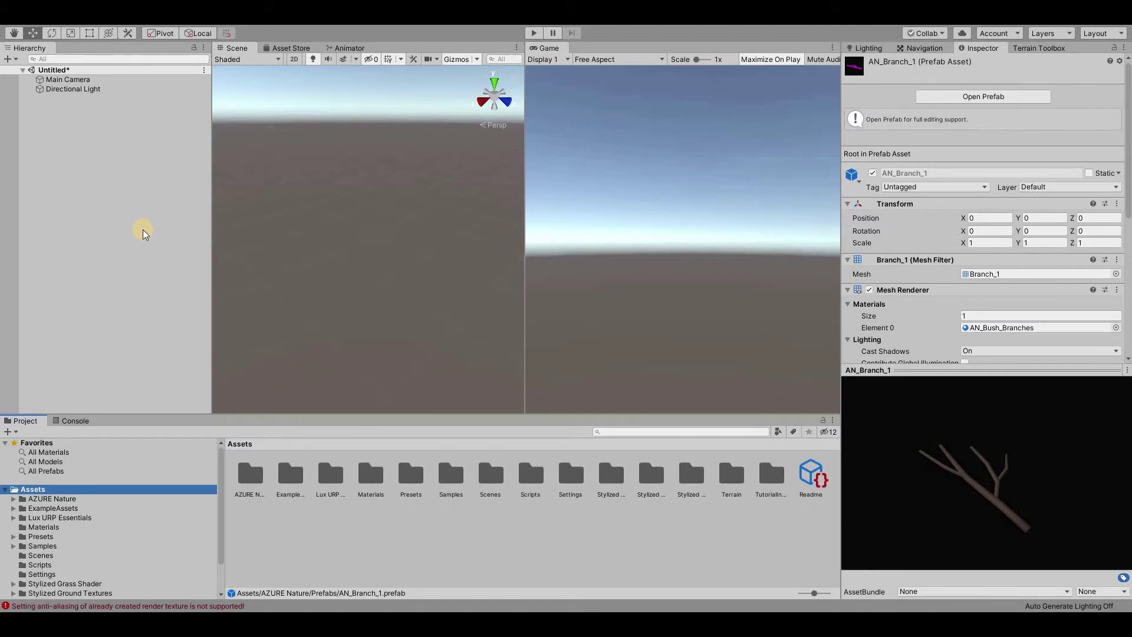
Step: Create a new 500 × 500 m terrain with one tile and a terrain height of 500 m using the Terrain Toolbox
click(545, 624)
click(575, 624)
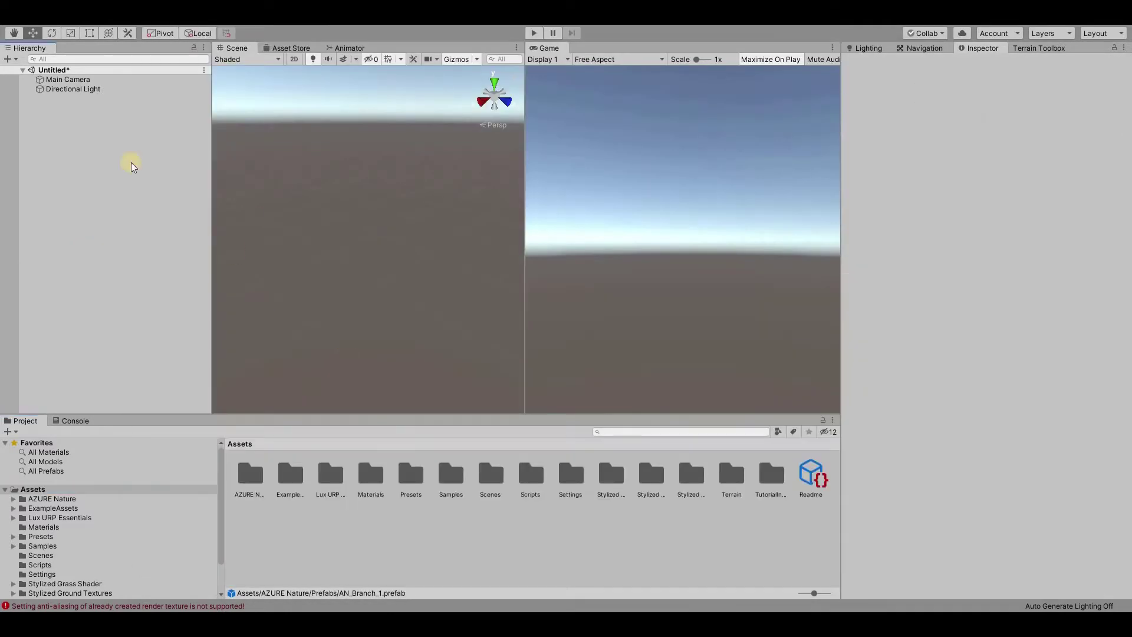
click(8, 59)
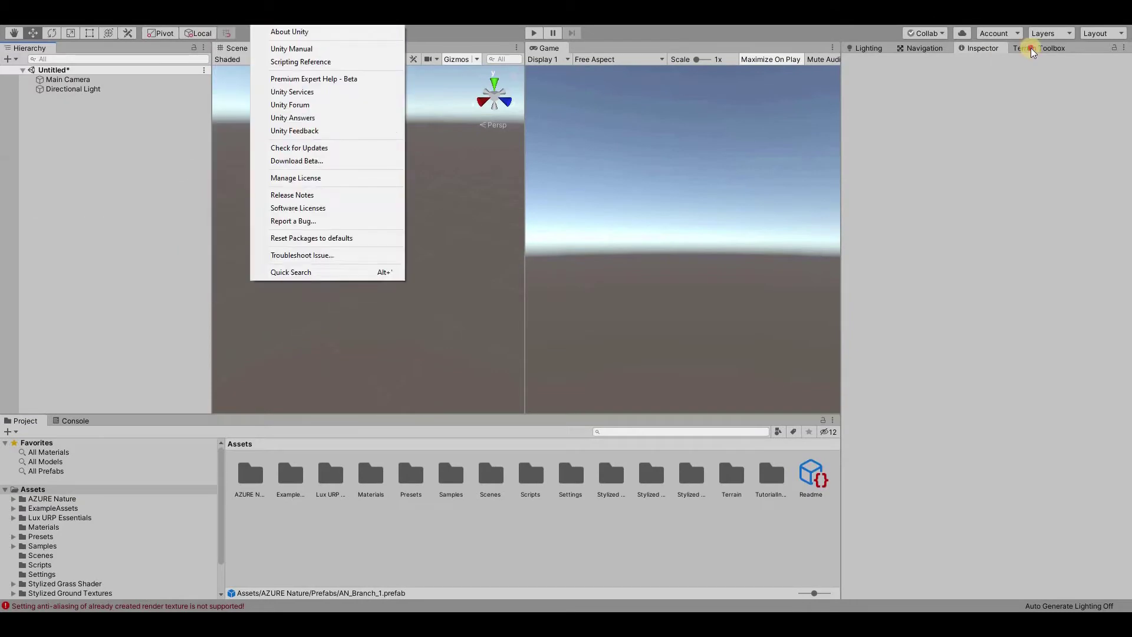
click(1032, 47)
click(986, 587)
scroll(428, 233, down, 5)
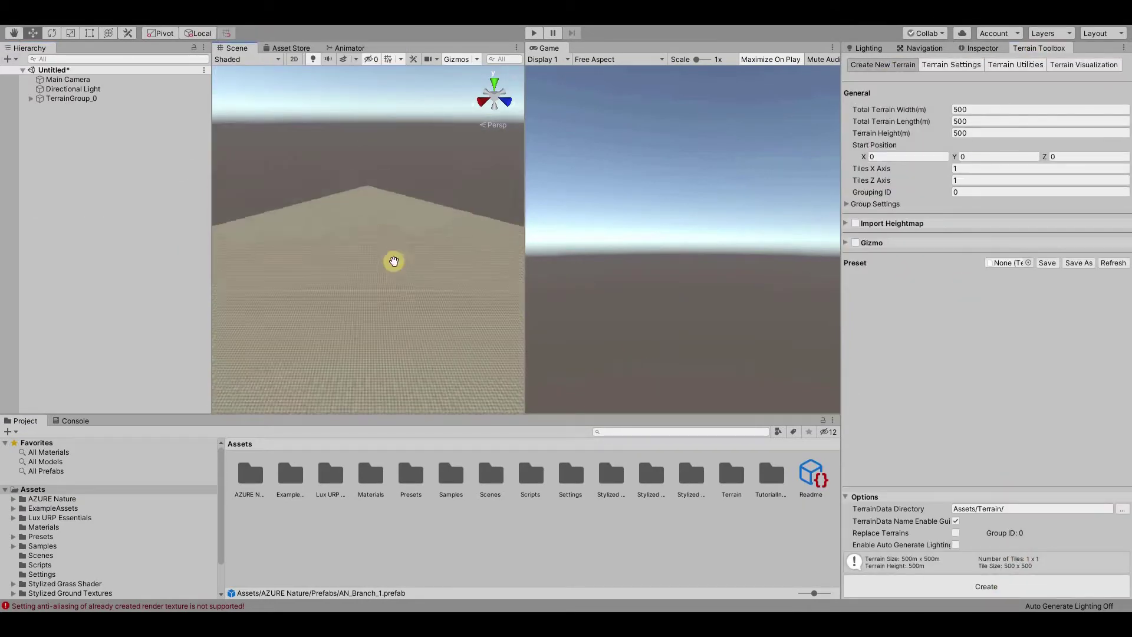
middle_drag(395, 263, 380, 223)
Step: Move the Main Camera onto the terrain at position X 261, Y 3, Z 62
click(982, 47)
click(366, 224)
click(68, 80)
drag(328, 164, 242, 212)
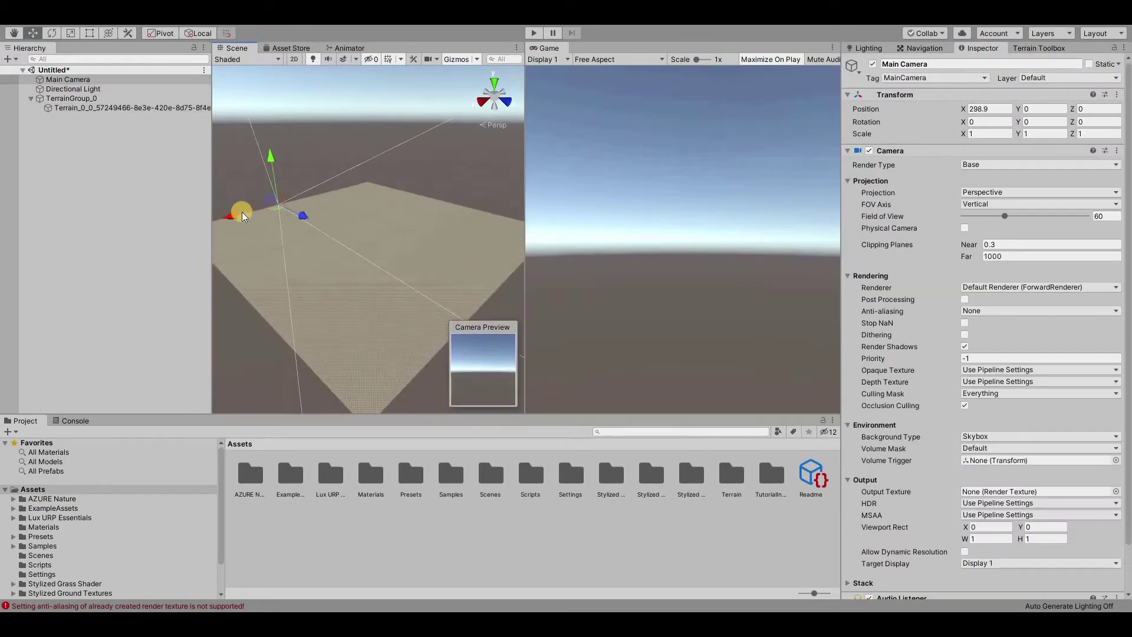
drag(299, 172, 302, 164)
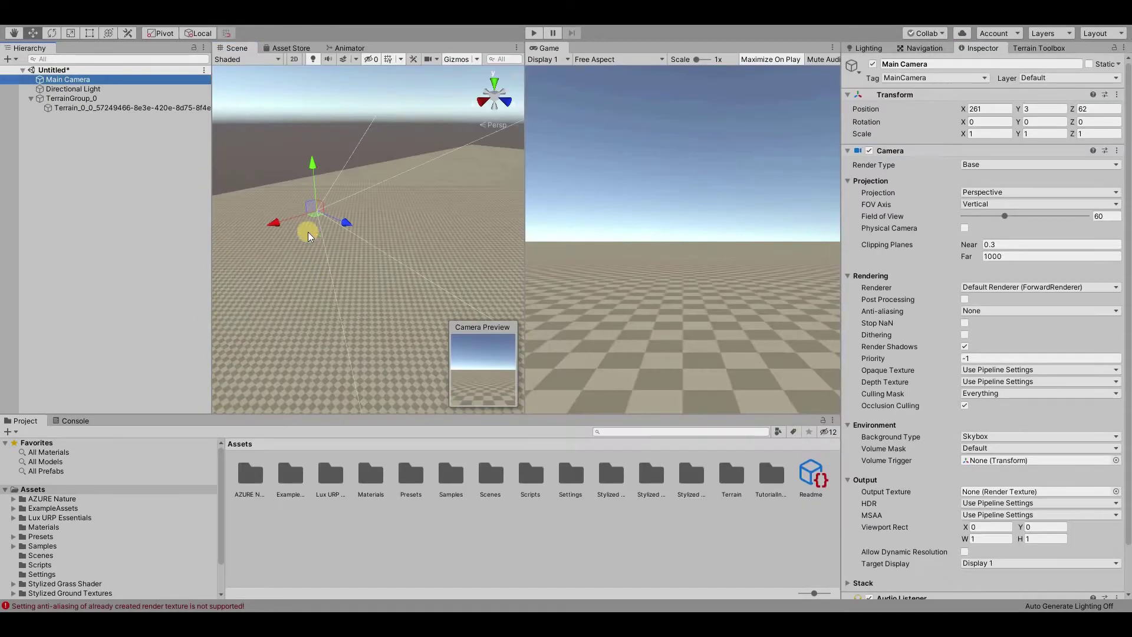
alt+drag(309, 230, 594, 242)
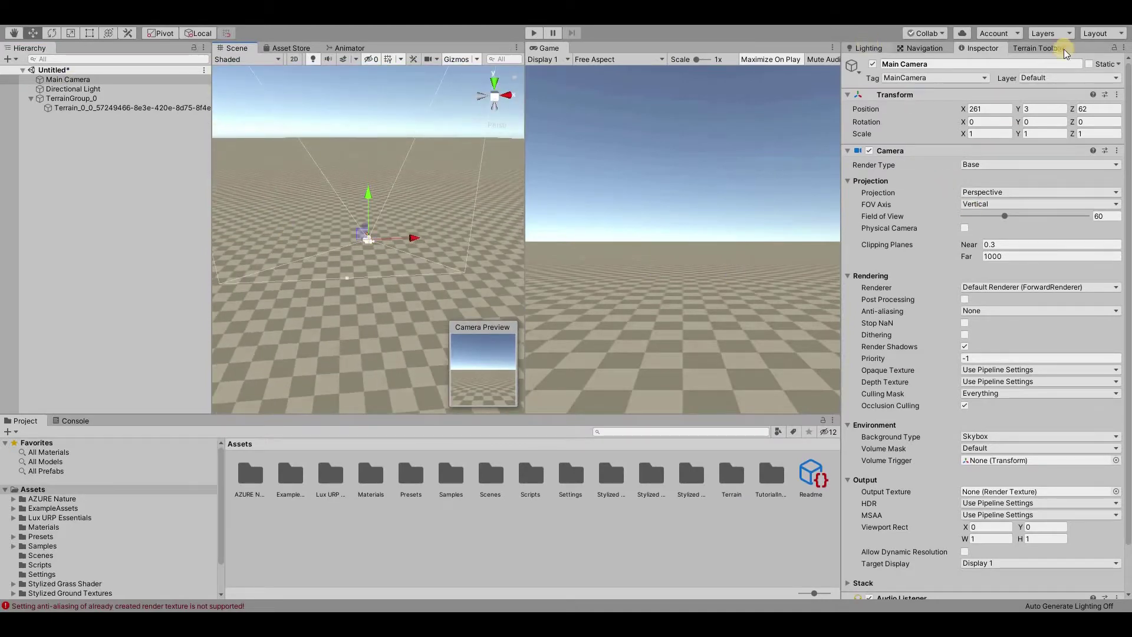
Step: Raise gentle mounds near the camera and farther back with builtin_brush_1 at strength 0.014 and brush size 24
click(423, 352)
click(942, 237)
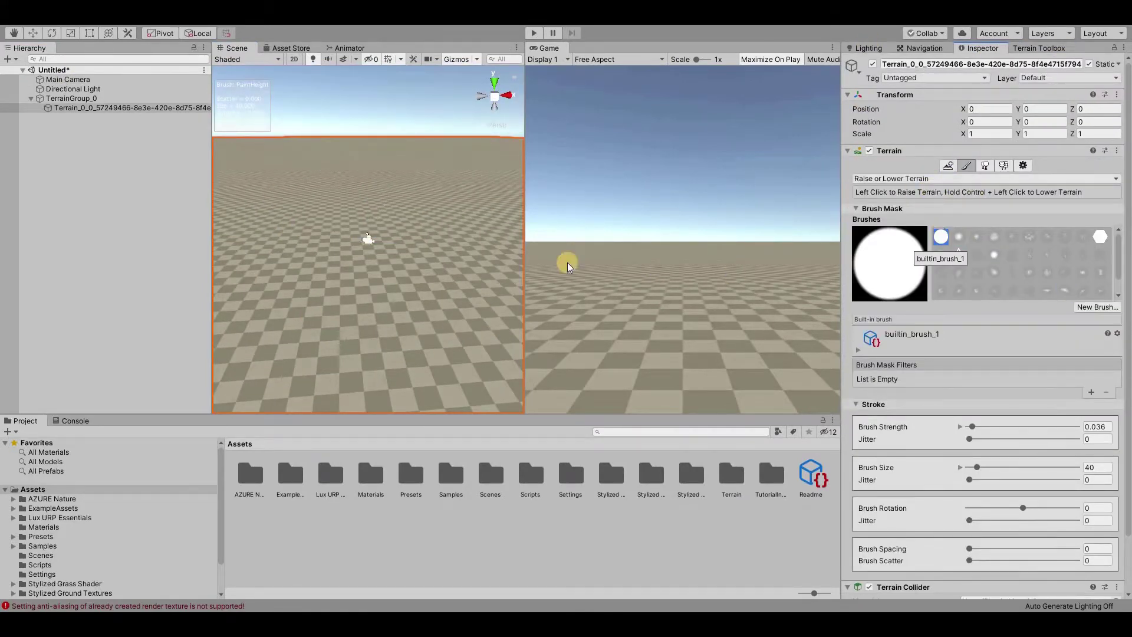
drag(973, 427, 970, 427)
mouse_move(258, 265)
mouse_down()
mouse_move(387, 215)
mouse_move(319, 265)
mouse_move(498, 470)
mouse_up()
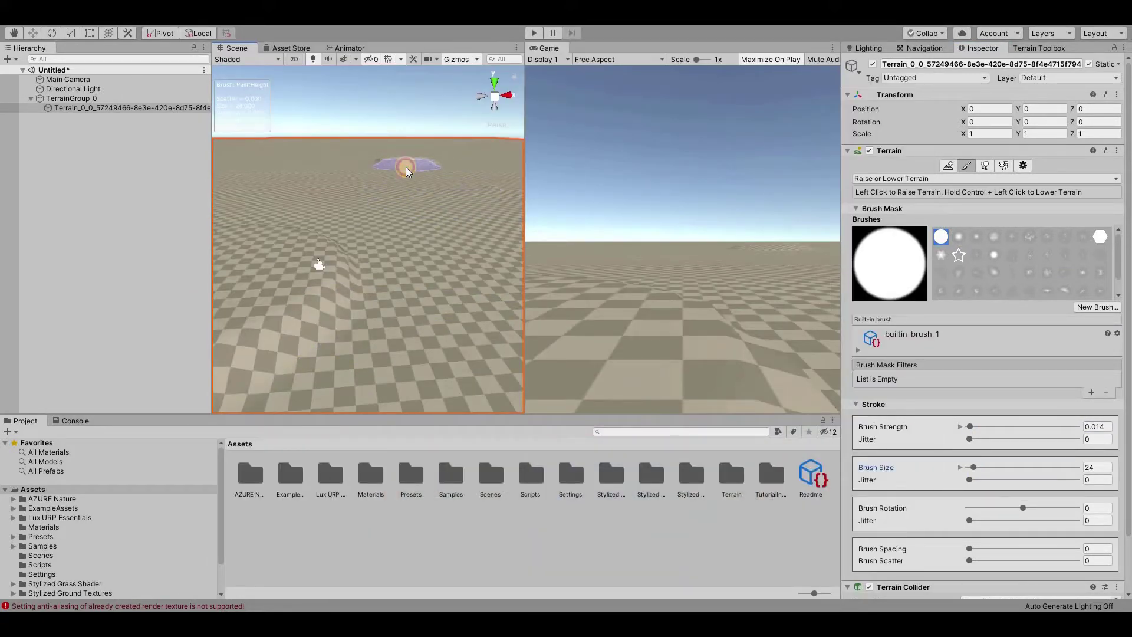
click(399, 171)
Step: Raise the Main Camera to a Y position of about 4.38 and shift it sideways along its X axis
click(68, 80)
drag(309, 229, 310, 208)
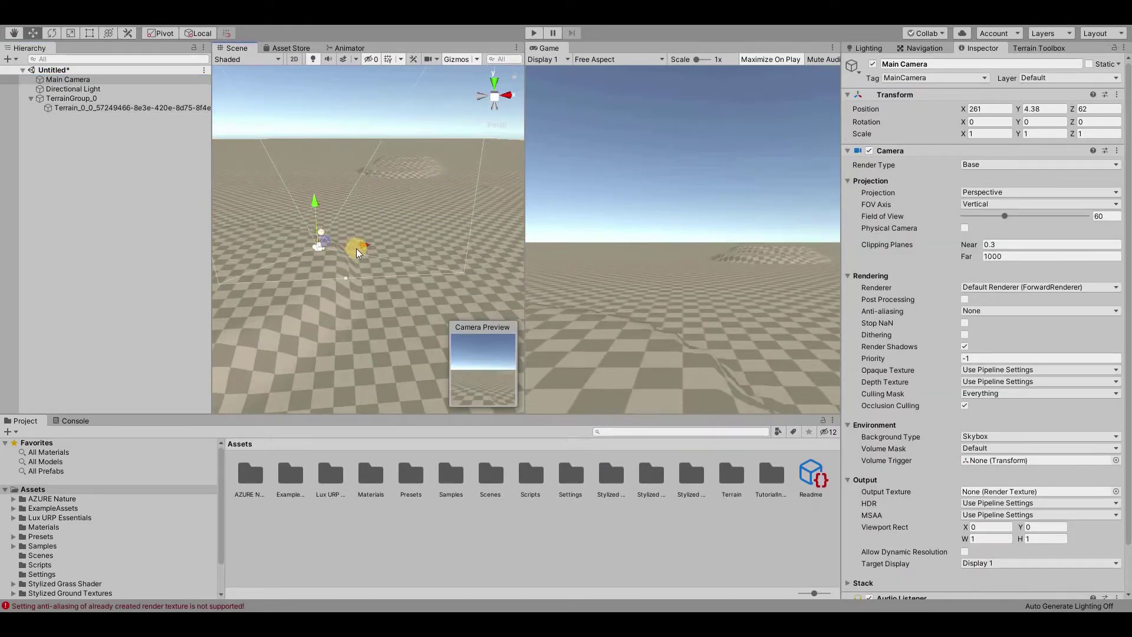
drag(356, 248, 305, 248)
Step: Set up the Raise or Lower Terrain brush on the terrain with strength 0.042 and size 43
click(373, 218)
scroll(377, 209, down, 3)
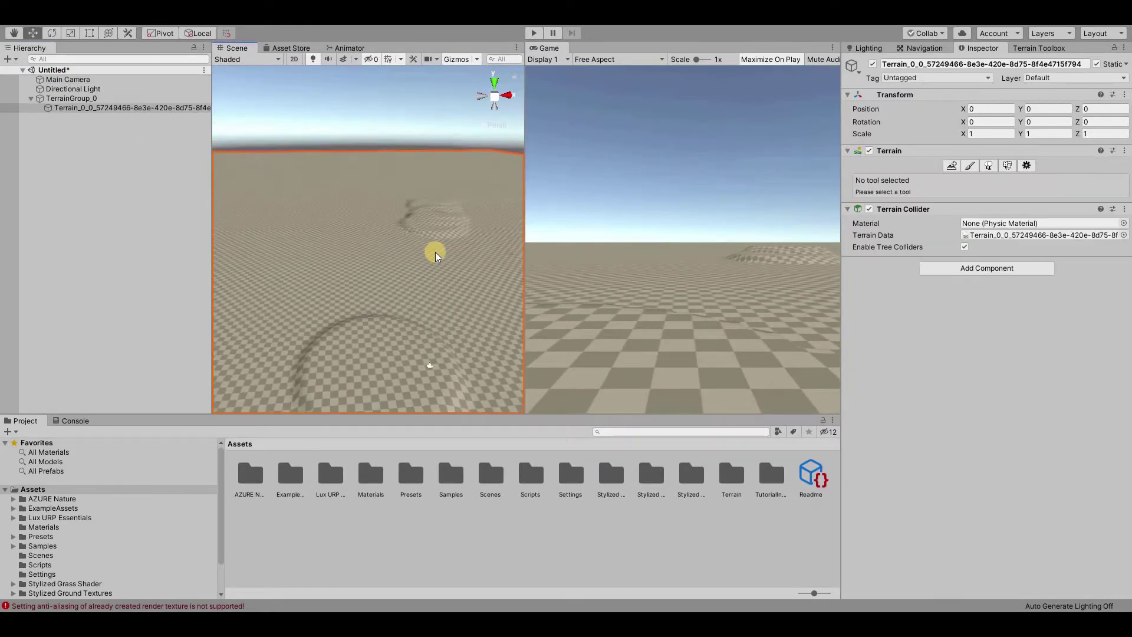
click(970, 165)
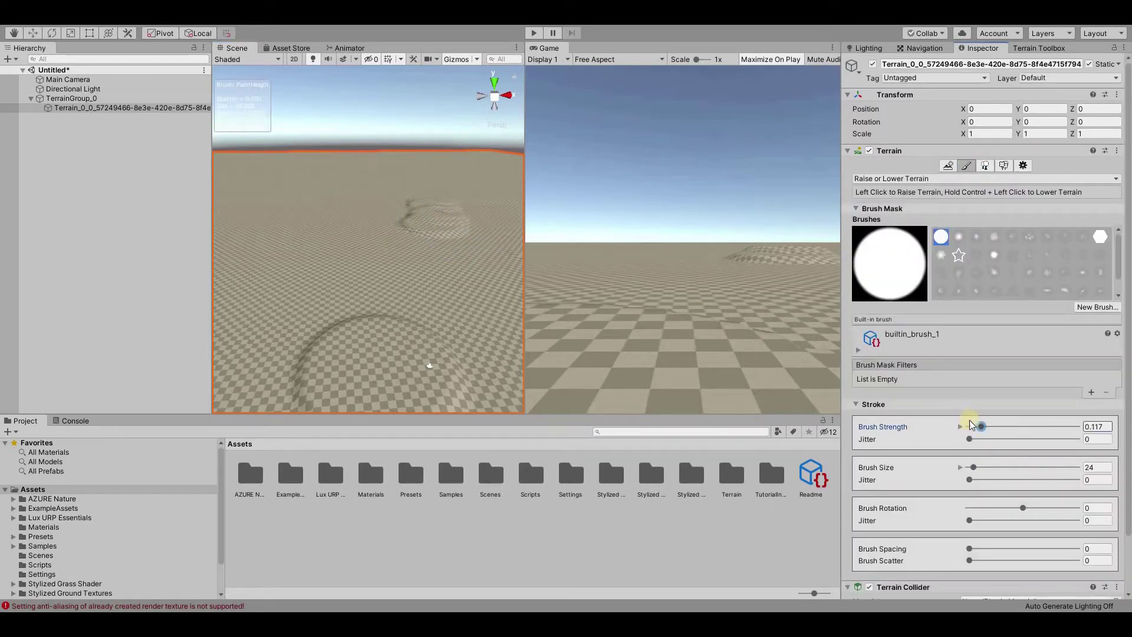
click(991, 469)
scroll(422, 265, down, 3)
click(978, 468)
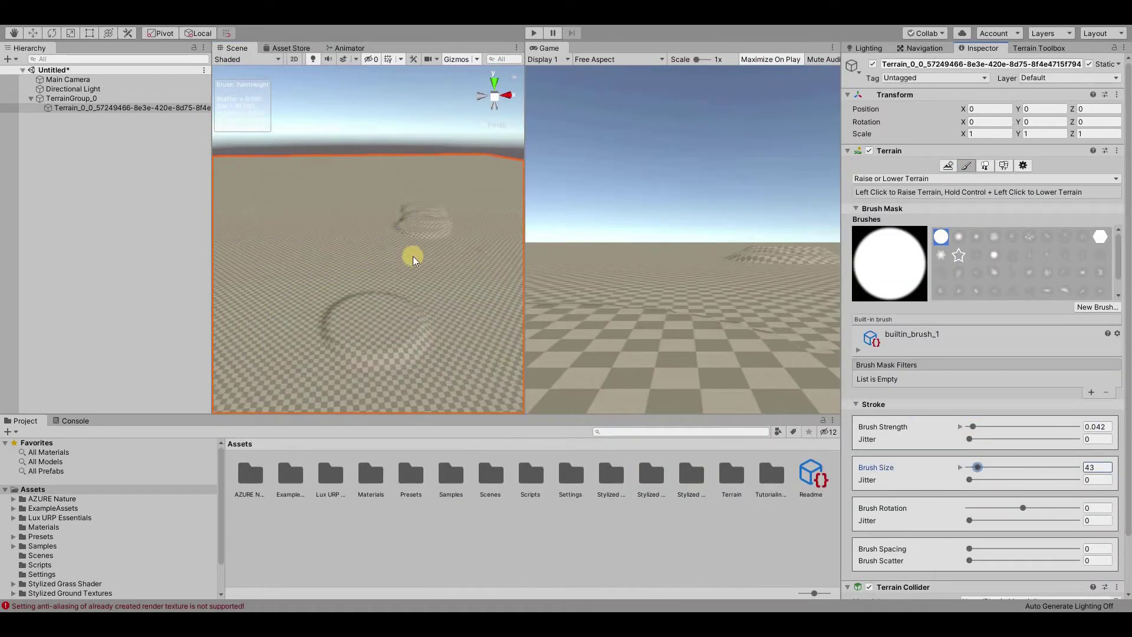
Step: Raise a long, rugged ridge of hills across the terrain in the distance beyond the camera
right_drag(412, 256, 230, 221)
drag(269, 207, 451, 207)
middle_drag(451, 207, 379, 220)
drag(380, 220, 443, 219)
middle_drag(443, 218, 224, 230)
click(959, 237)
drag(521, 204, 388, 215)
mouse_move(388, 215)
middle_down()
mouse_move(475, 224)
mouse_move(245, 223)
mouse_move(280, 231)
middle_up()
key(comma)
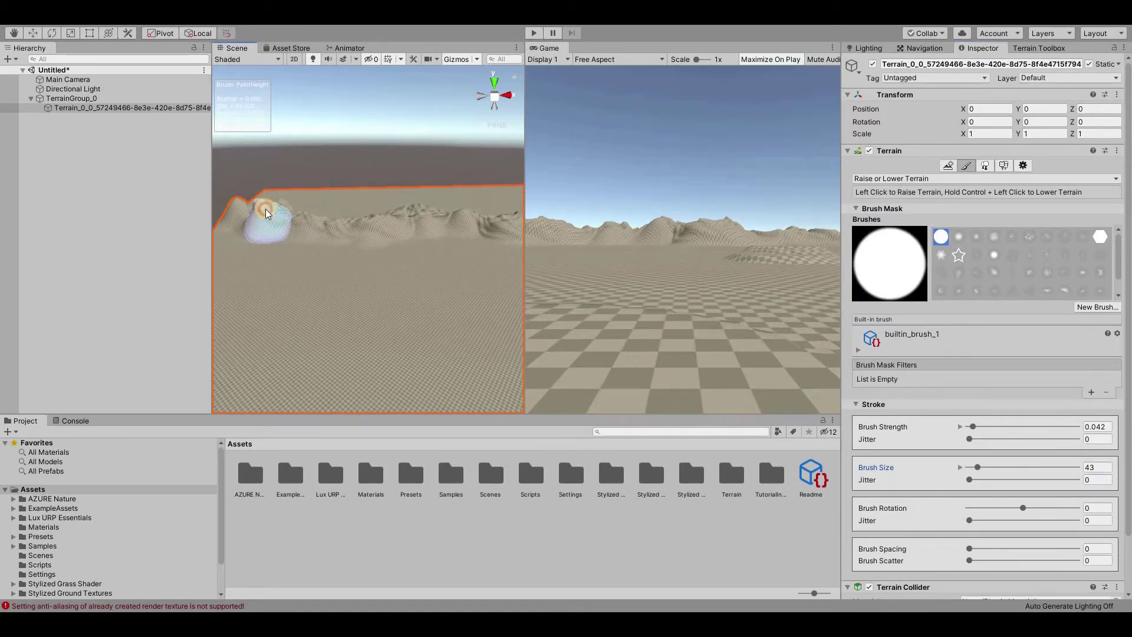
Step: Extend and build up the distant ridge with more raising strokes, and raise a larger mound near the camera
mouse_move(419, 221)
middle_down()
mouse_move(311, 245)
mouse_move(424, 242)
middle_up()
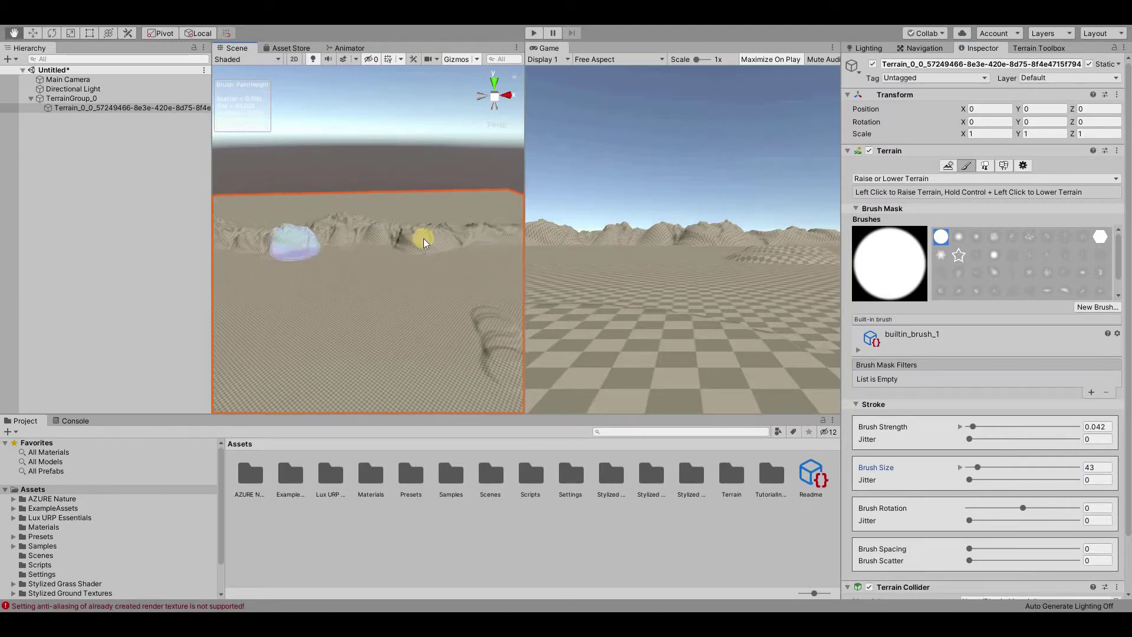
middle_drag(248, 228, 301, 247)
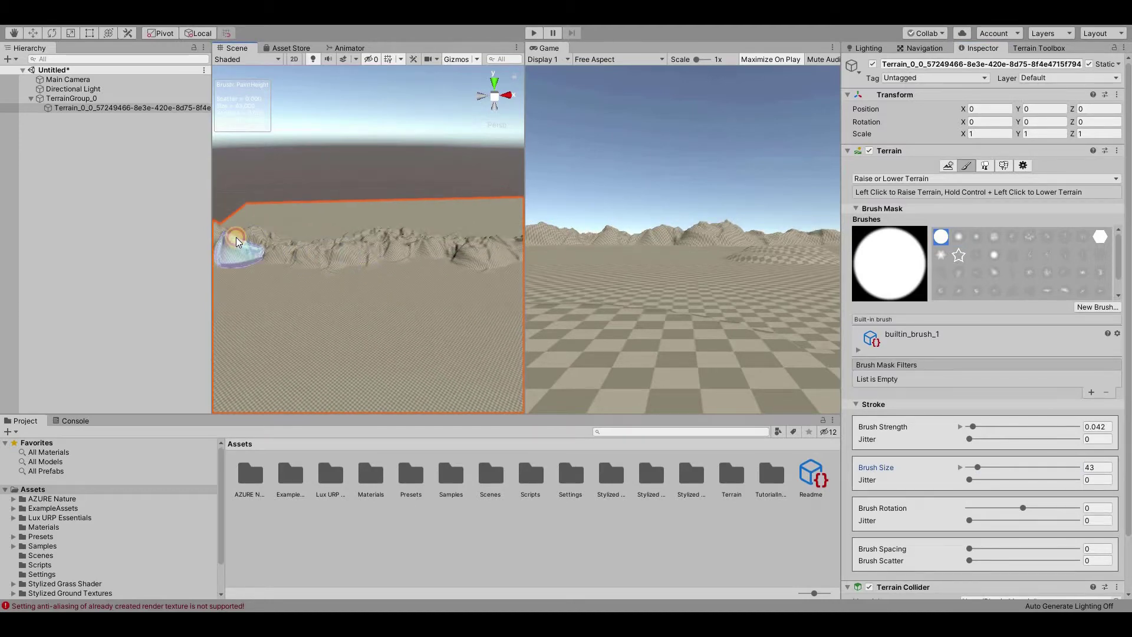
drag(236, 241, 282, 234)
middle_drag(388, 277, 348, 258)
click(533, 624)
click(533, 624)
mouse_move(366, 302)
middle_down()
mouse_move(341, 258)
mouse_move(295, 266)
mouse_move(488, 295)
mouse_move(417, 232)
middle_up()
click(294, 221)
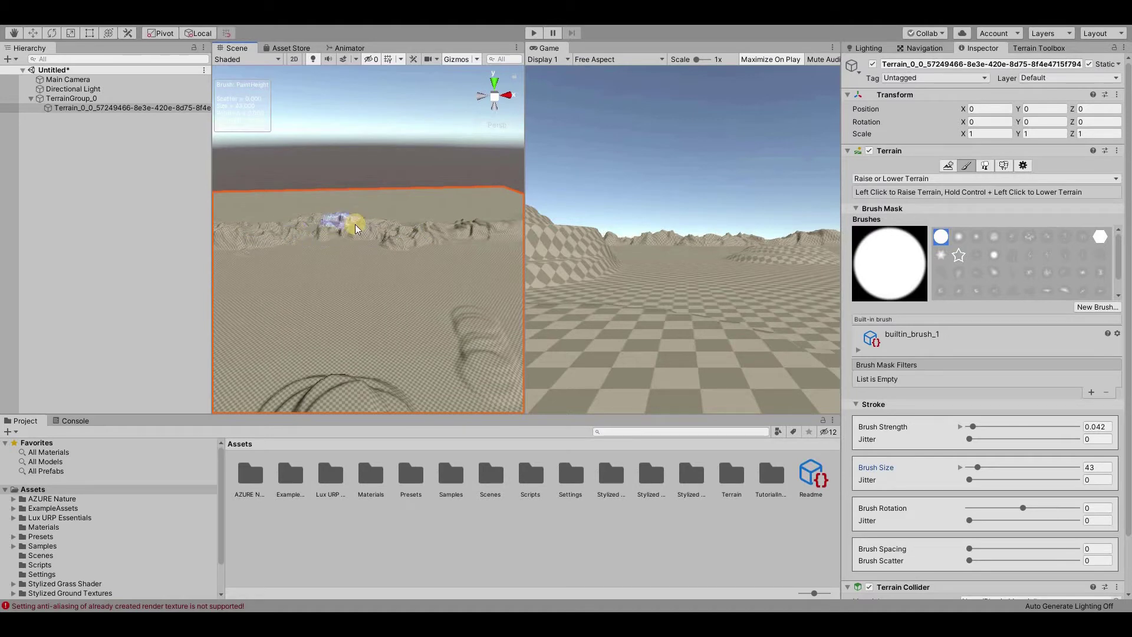
middle_drag(475, 230, 367, 282)
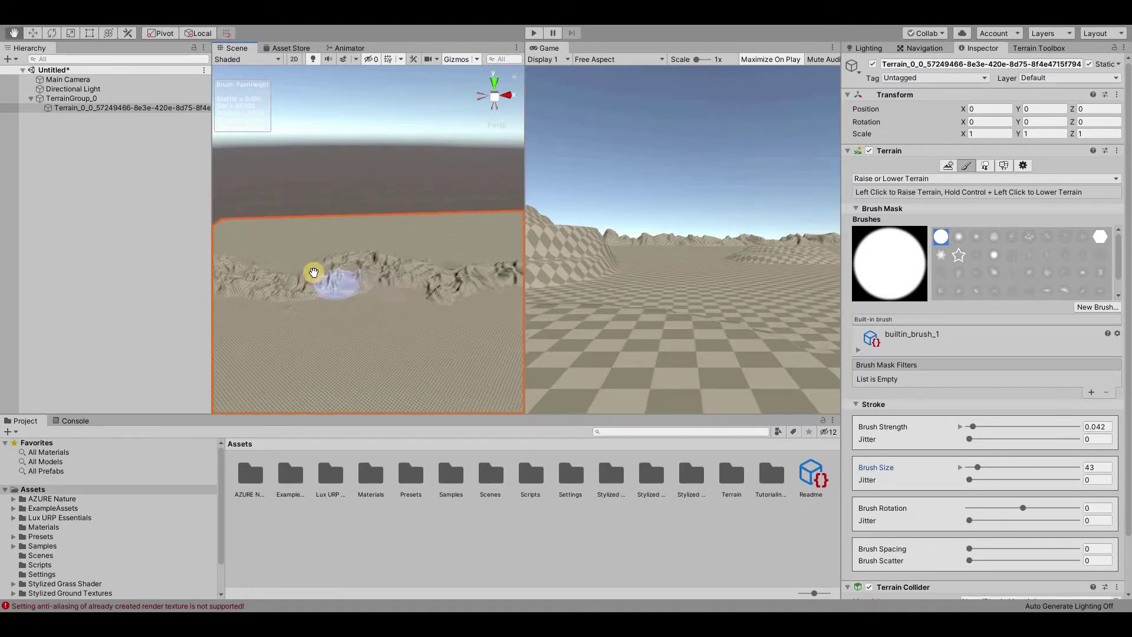
Step: Raise several mountains behind the ridge with the terrainstamp_mountain03 brush at size 102 and strength 0.042
click(1065, 272)
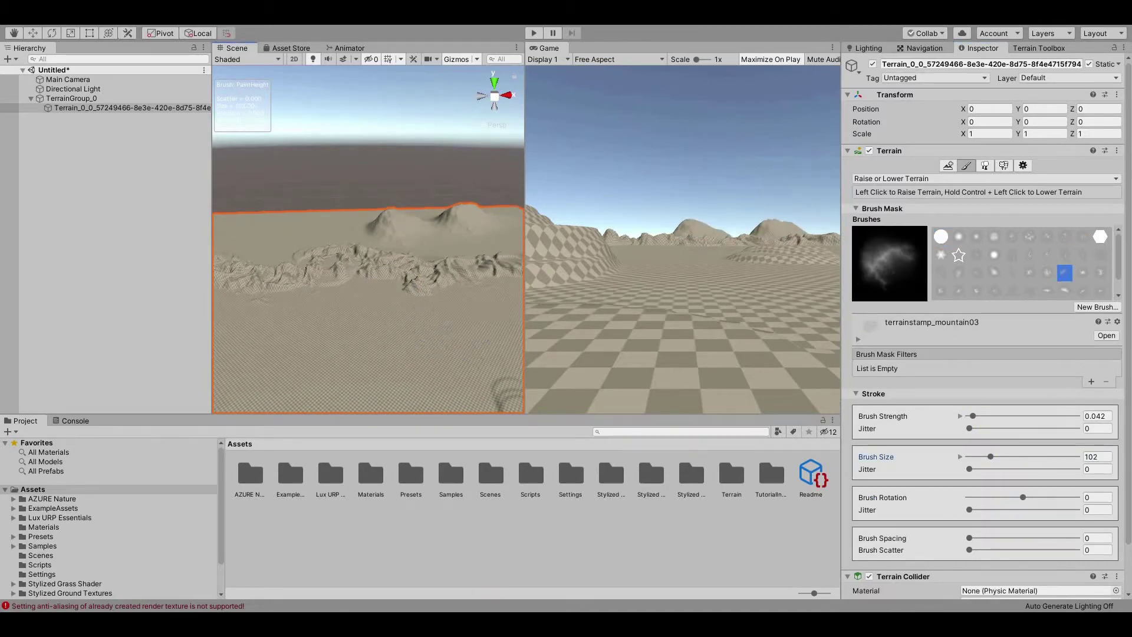
key(alt+Tab)
key(alt+Tab)
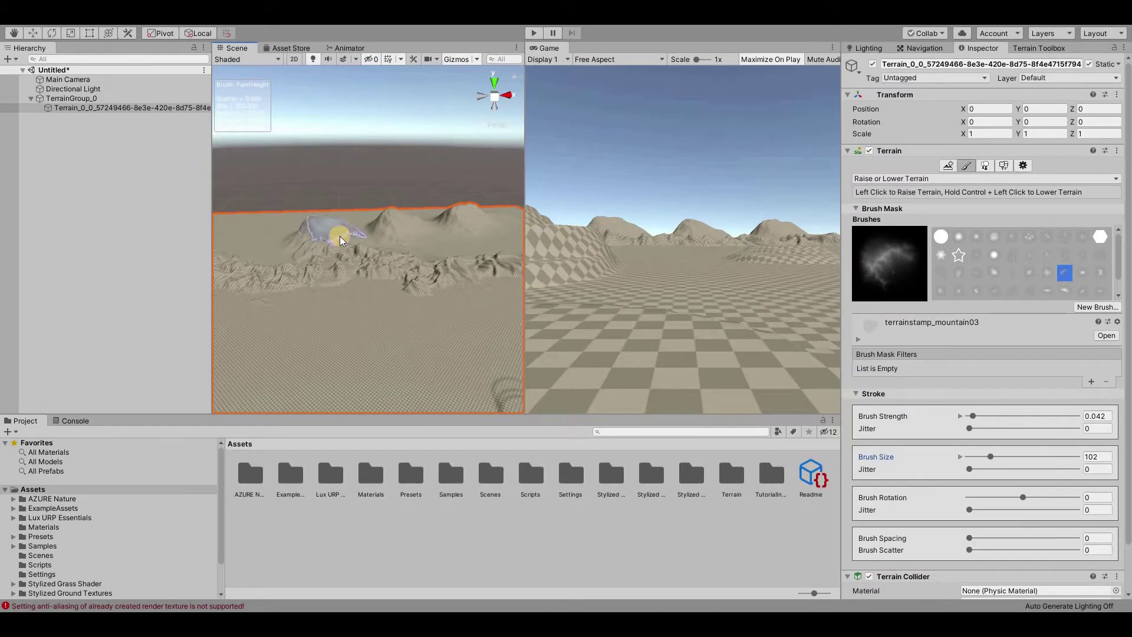
middle_drag(340, 236, 359, 265)
alt+drag(428, 284, 519, 330)
middle_drag(367, 265, 492, 244)
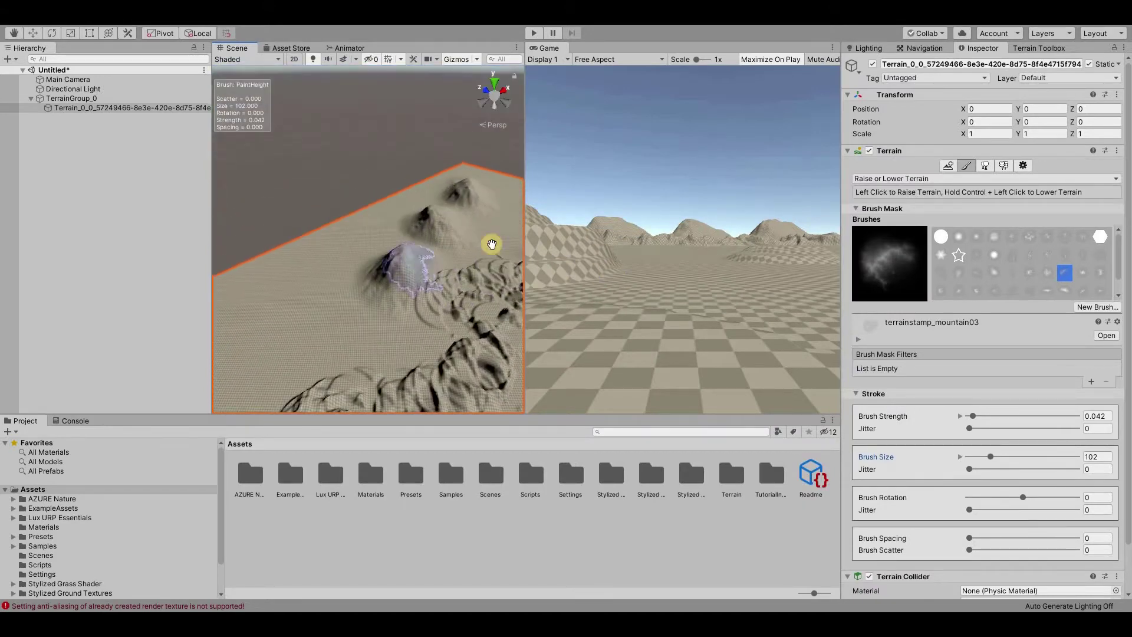
Step: Add the terrain layers AN_Sum_Grass_1, AN_Sum_Rock, AN_Win_Rocks, AN_Win_Snow_1, Cliffs and rock to the layer palette
click(833, 252)
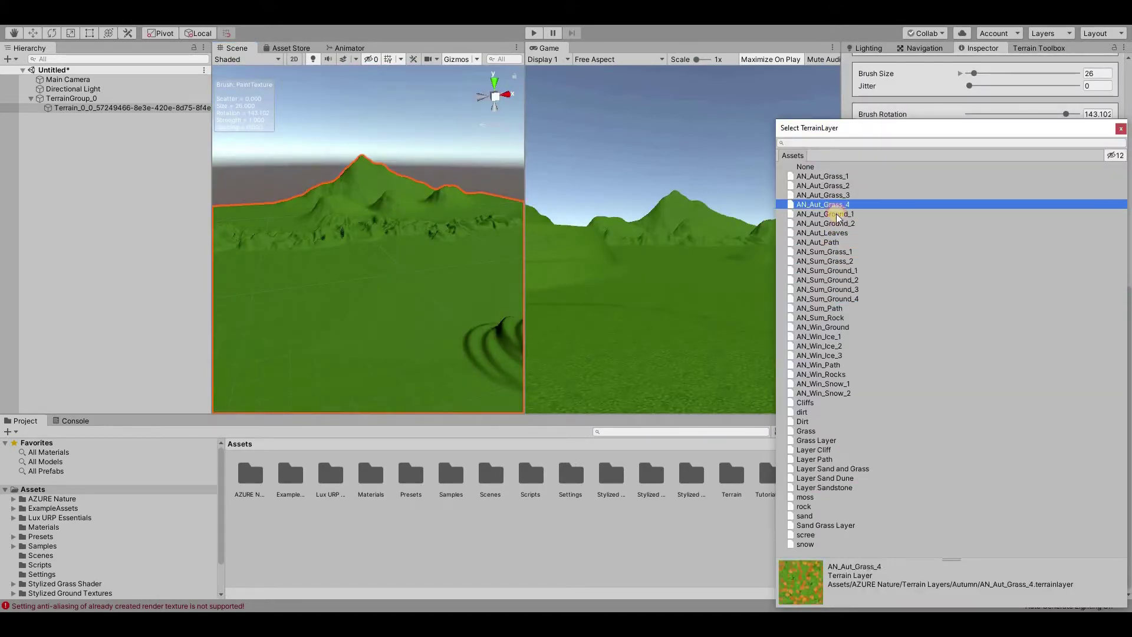
click(817, 459)
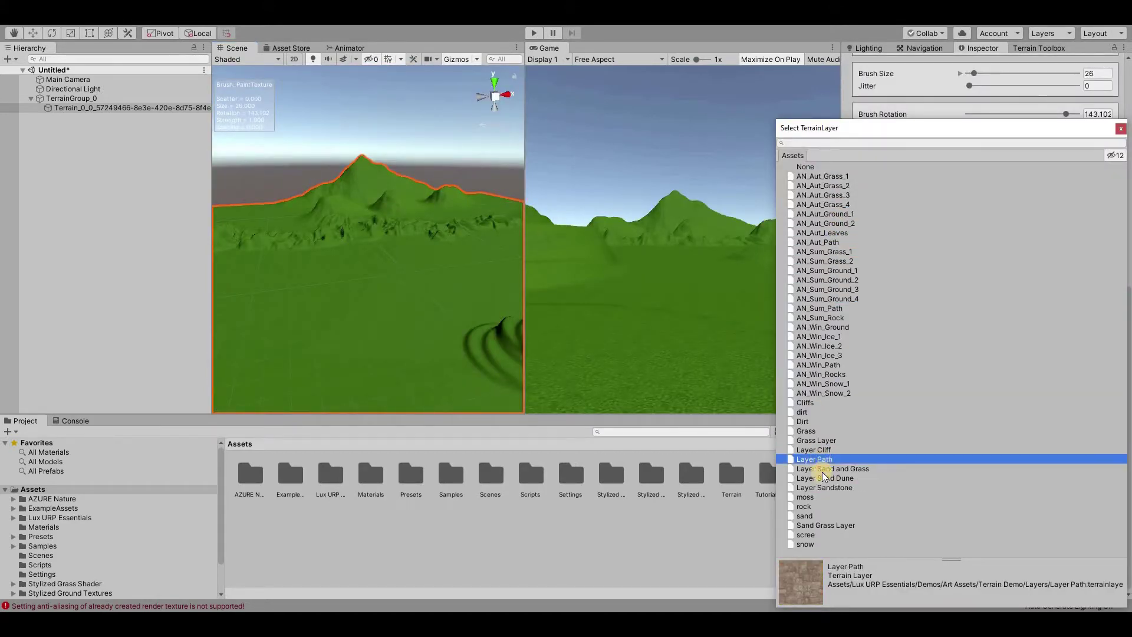
double_click(815, 509)
scroll(933, 392, up, 3)
scroll(932, 389, down, 5)
Step: Paint AN_Sum_Rock over the flat ground around the central mounds with the soft_round brush at size 162
click(935, 266)
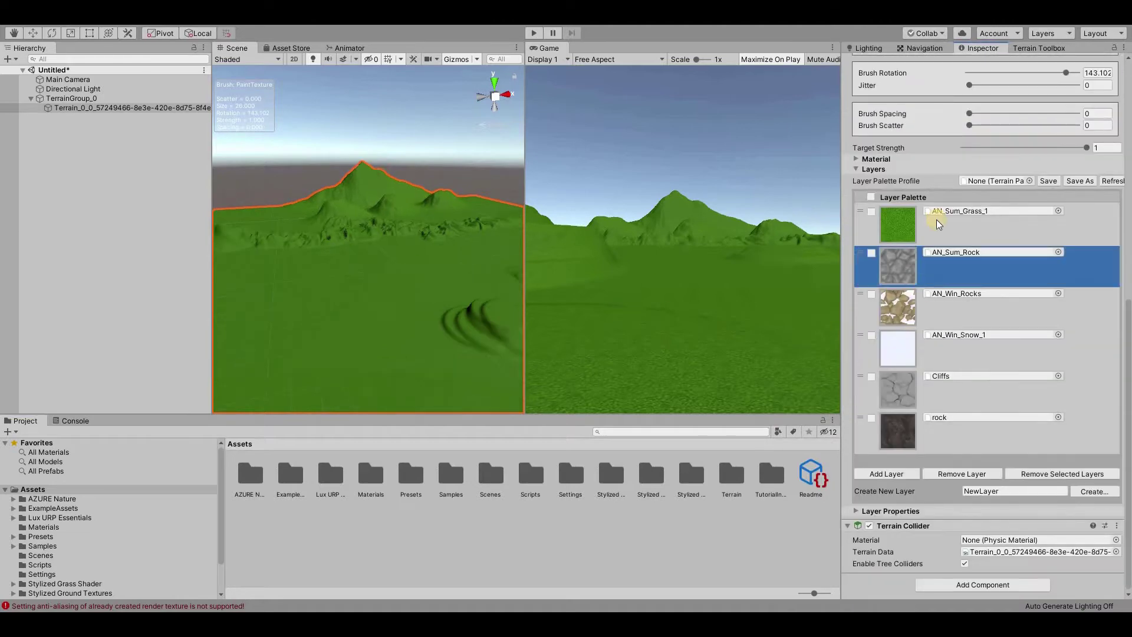
scroll(938, 220, up, 10)
click(994, 249)
scroll(266, 339, down, 2)
mouse_move(193, 300)
mouse_down()
mouse_move(267, 338)
mouse_move(350, 308)
mouse_move(425, 245)
mouse_move(466, 328)
mouse_up()
scroll(424, 245, down, 2)
middle_drag(466, 327, 431, 321)
drag(431, 321, 449, 290)
scroll(449, 290, up, 3)
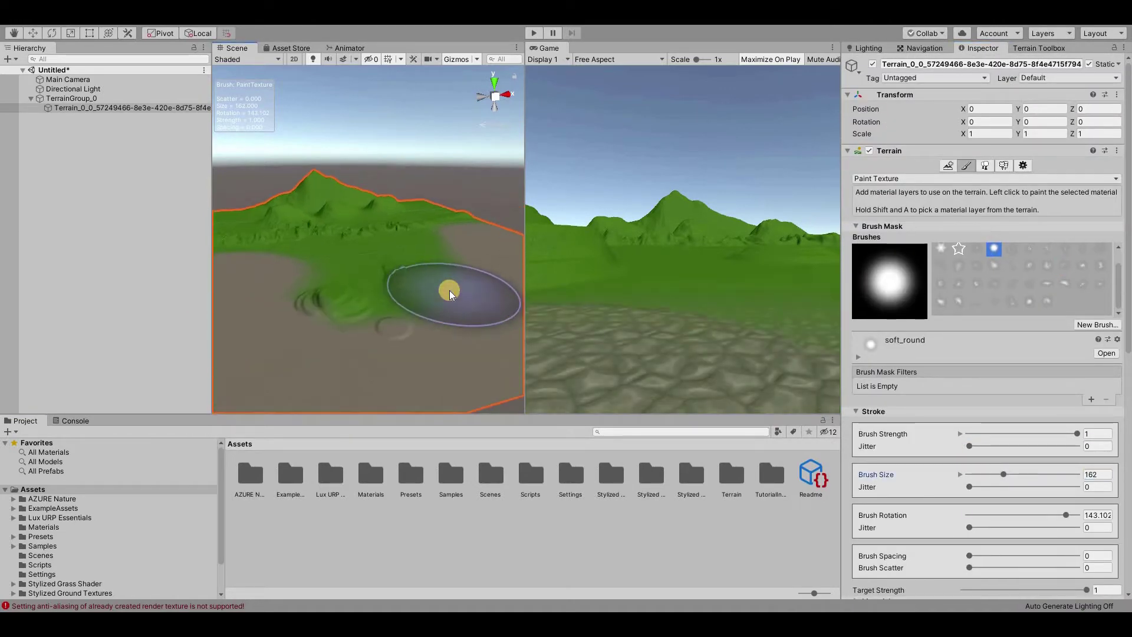
Step: Paint AN_Sum_Rock onto the mountains behind the ridge with brush size 70
click(988, 474)
drag(381, 194, 213, 209)
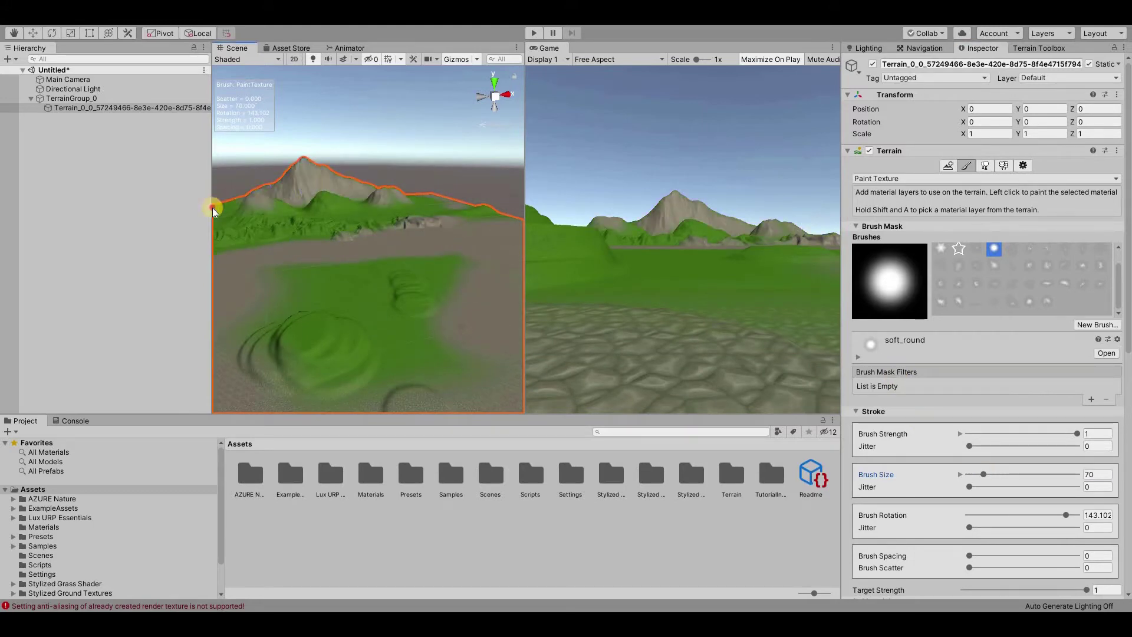
middle_drag(214, 209, 466, 200)
Step: Paint AN_Sum_Grass_1 over the mound next to the camera with the soft_round brush at size 26
scroll(950, 357, down, 10)
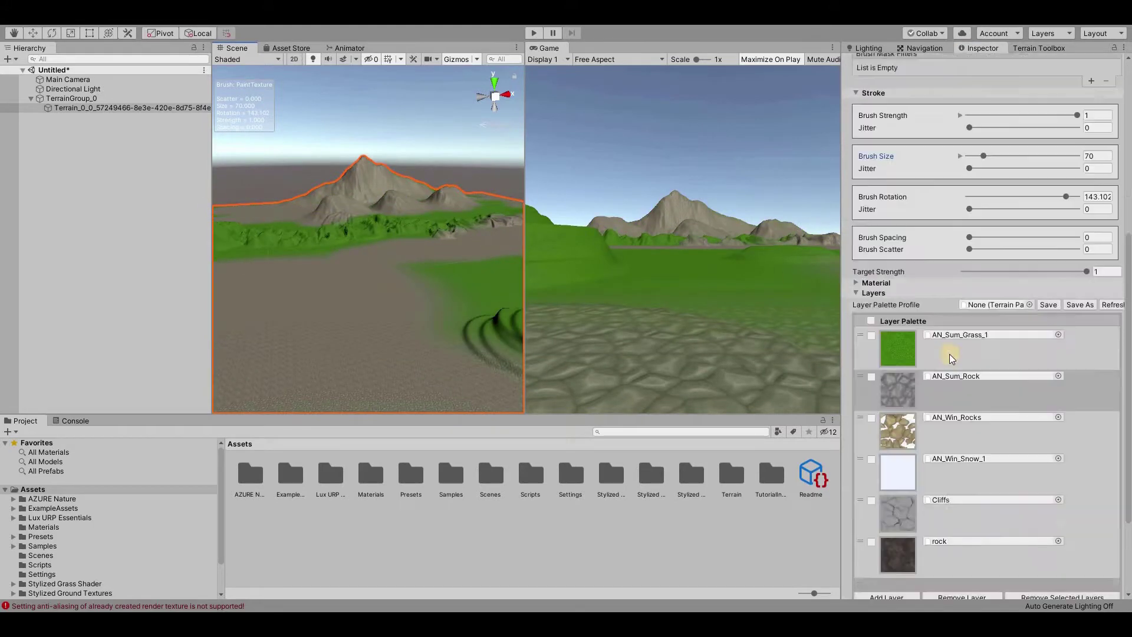
click(950, 356)
scroll(951, 357, down, 3)
right_drag(230, 227, 443, 248)
scroll(989, 285, up, 3)
scroll(989, 282, up, 6)
drag(984, 351, 974, 350)
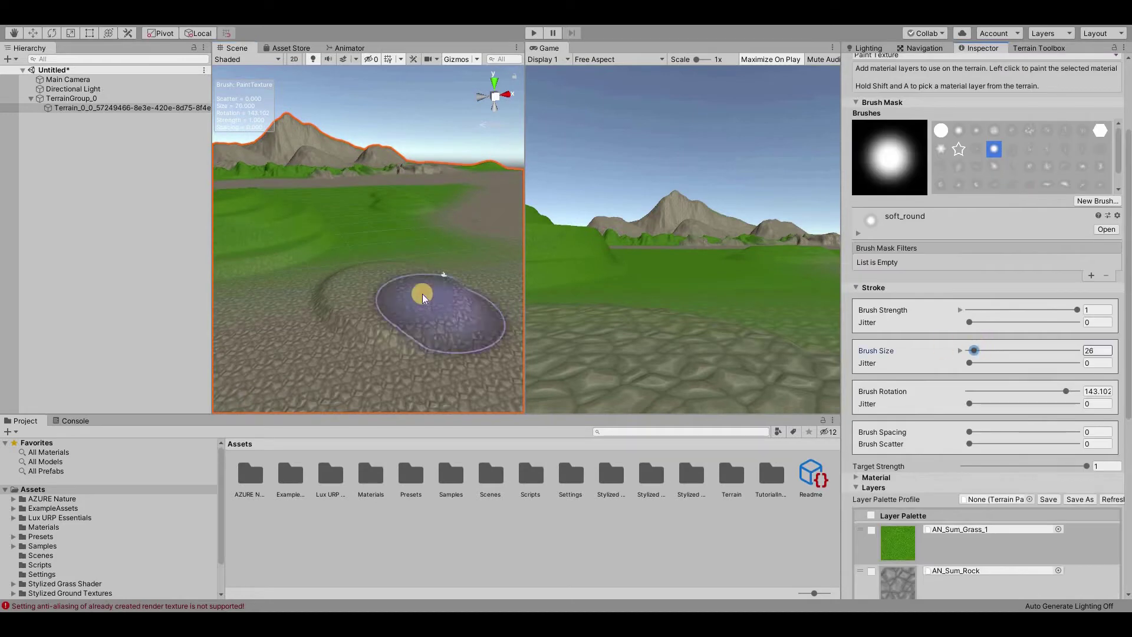
drag(422, 293, 405, 288)
mouse_move(405, 288)
middle_down()
mouse_move(430, 303)
mouse_move(413, 289)
middle_up()
Step: Set up AN_Fir_4 and AN_Fir_3 as trees and paint an AN_Fir_4 forest along the ridge with brush size 14 and density 76
scroll(967, 194, up, 3)
click(957, 160)
click(959, 164)
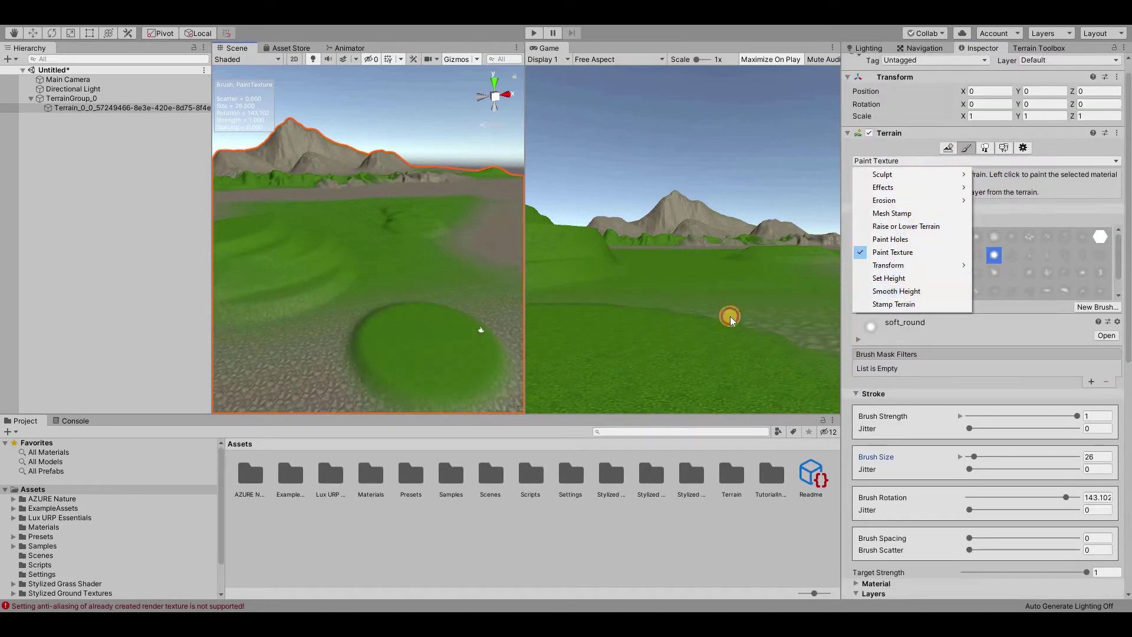
click(884, 271)
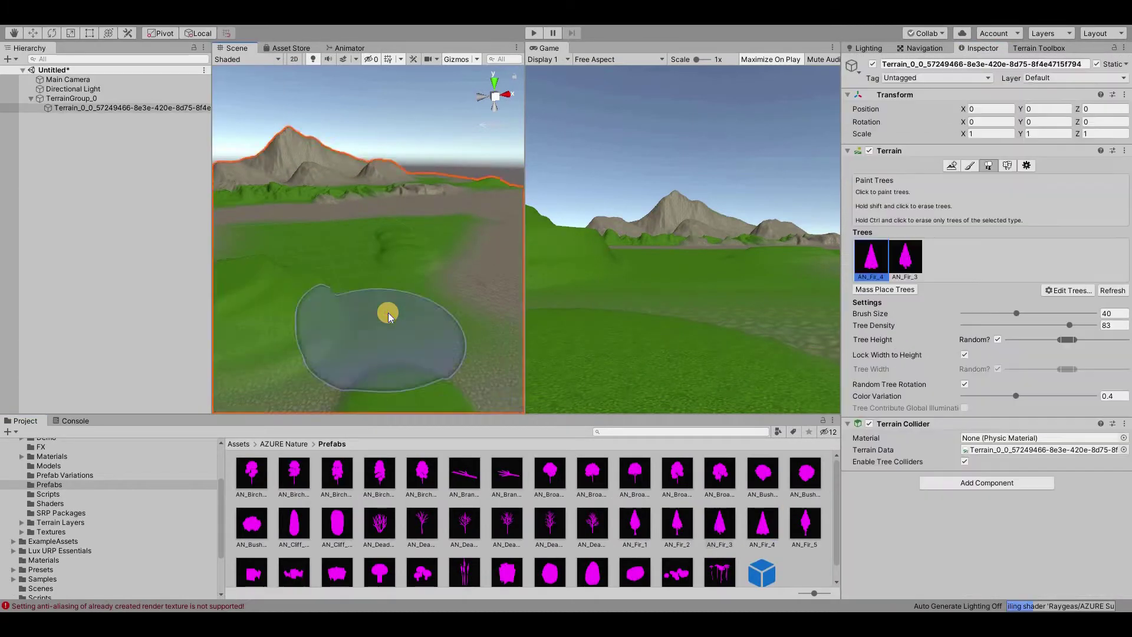
scroll(397, 281, up, 10)
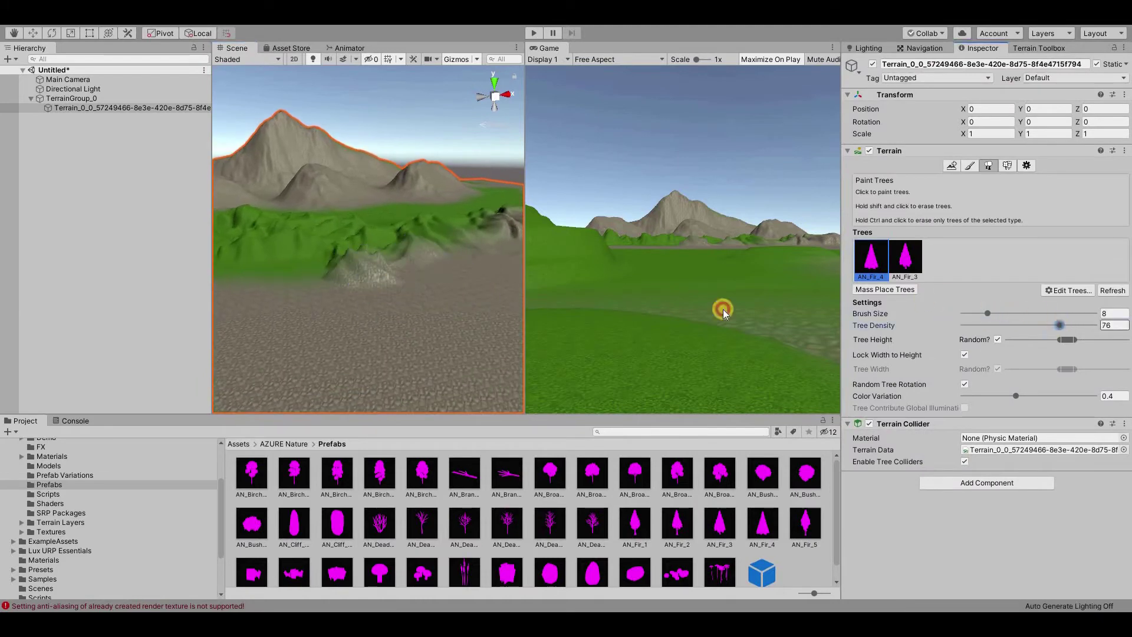
middle_drag(390, 286, 400, 300)
mouse_move(435, 251)
mouse_down()
mouse_move(281, 261)
mouse_move(511, 225)
mouse_move(255, 253)
mouse_up()
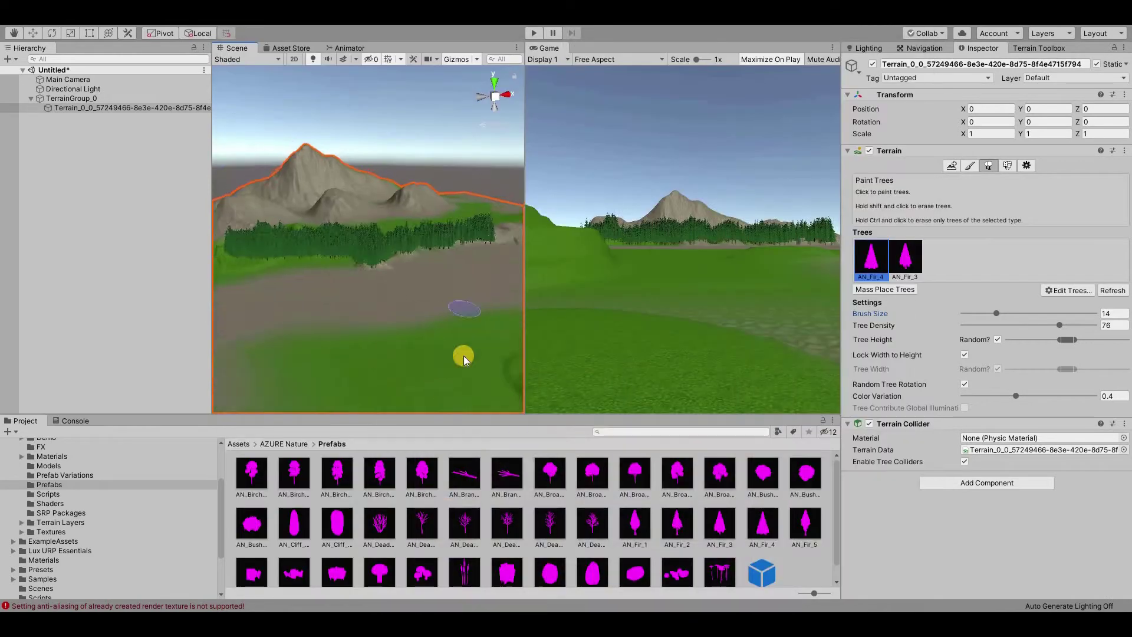
click(397, 262)
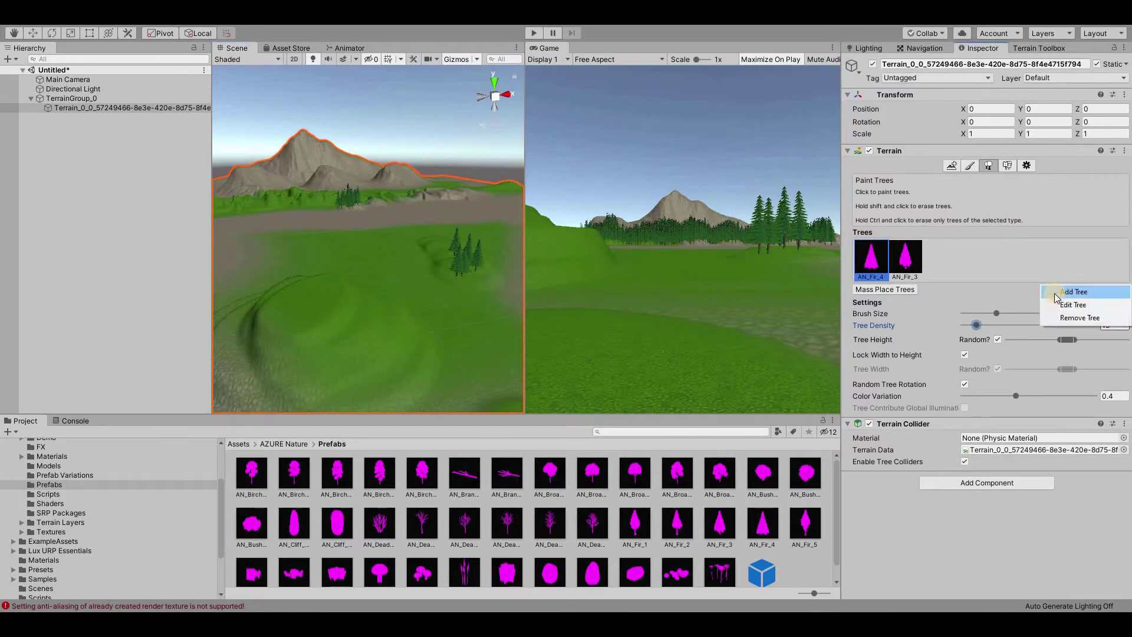
Step: Add AN_Broadleaf_3 as a tree and plant a cluster on the large mound with brush size 14 and density 19
click(1055, 296)
click(635, 479)
click(234, 364)
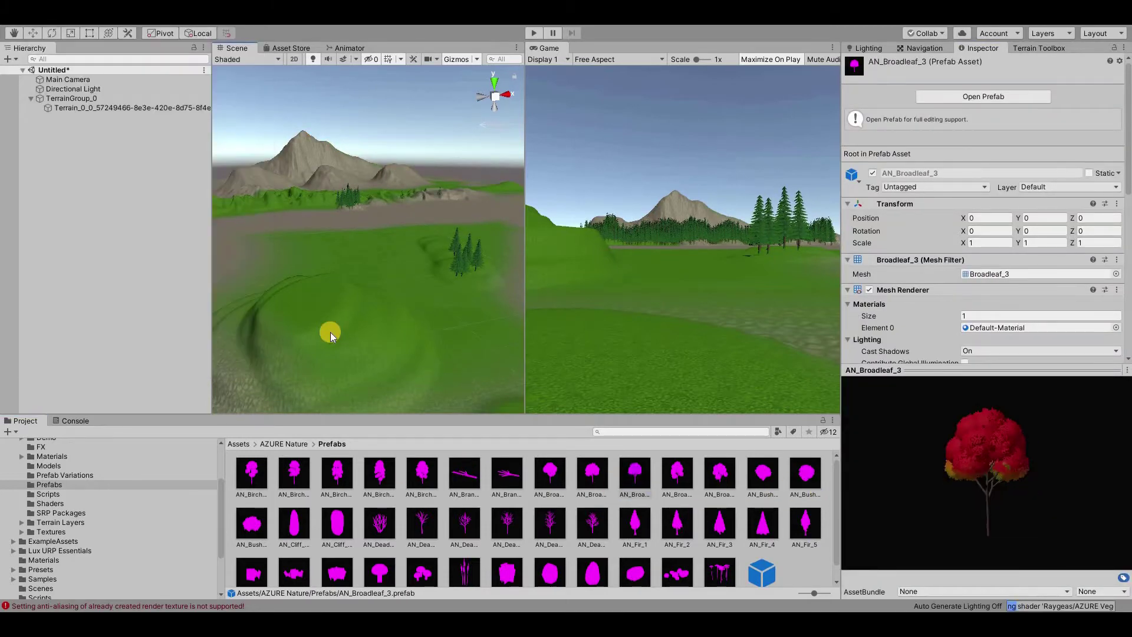
click(330, 332)
click(370, 321)
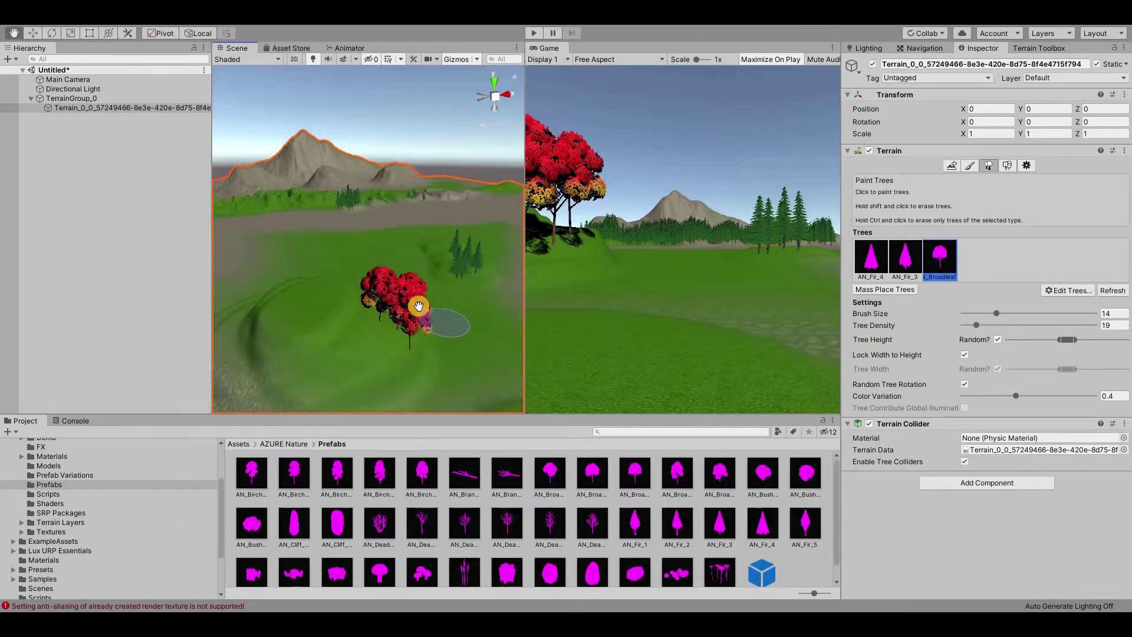
middle_drag(420, 310, 329, 266)
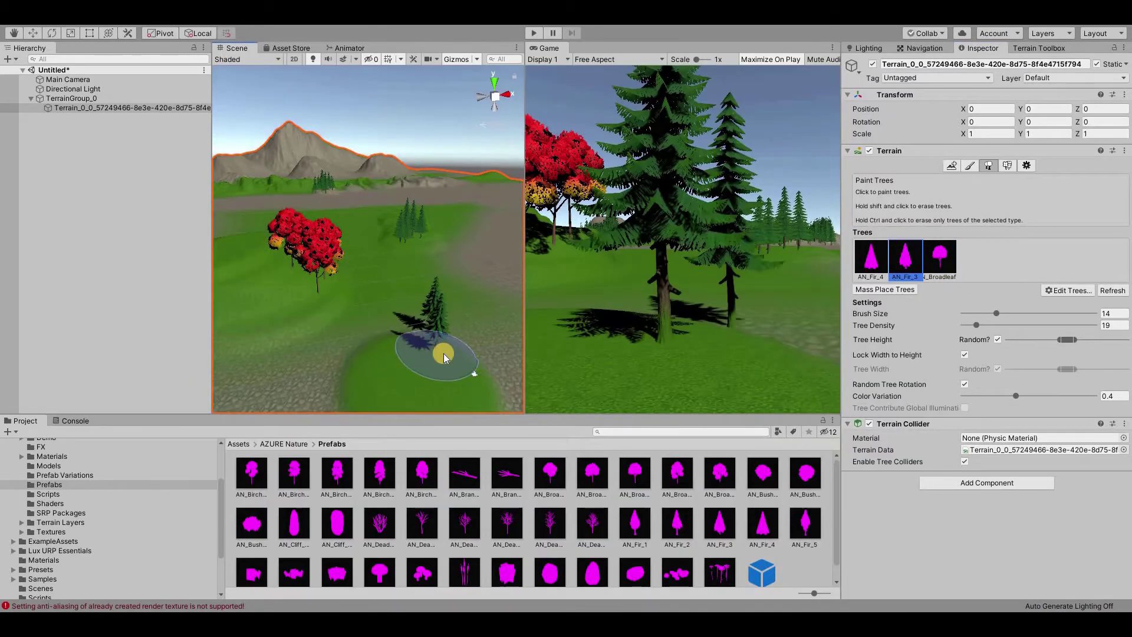
click(437, 354)
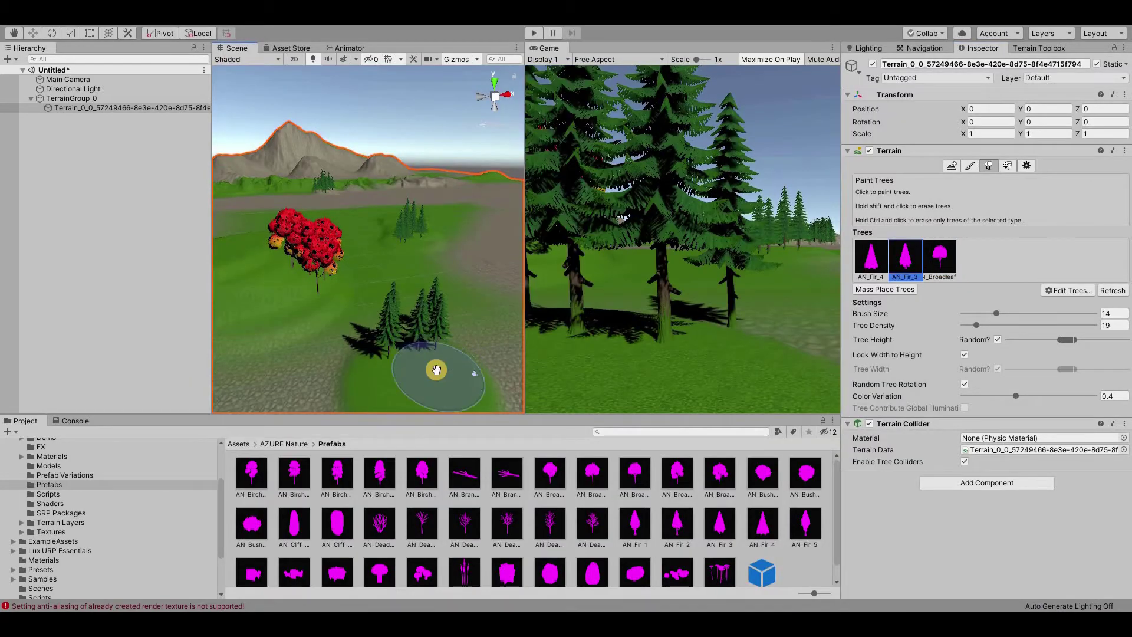
scroll(435, 369, up, 3)
click(364, 277)
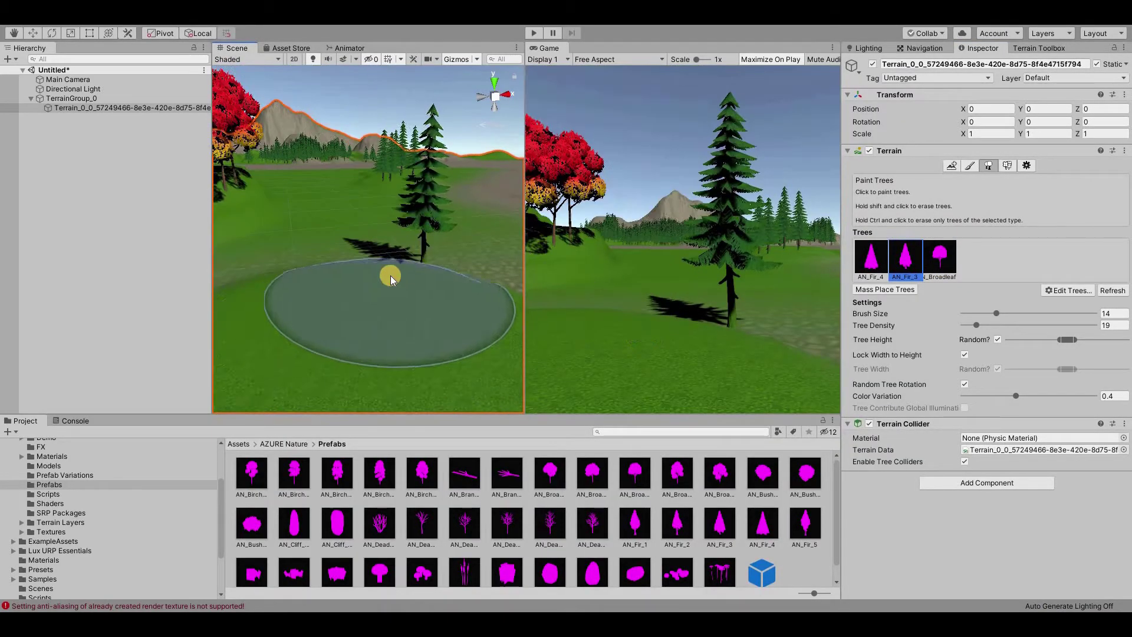
Step: Place two AN_Fir_4 prefabs side by side on the mound next to the camera at about 0.79 scale
click(762, 524)
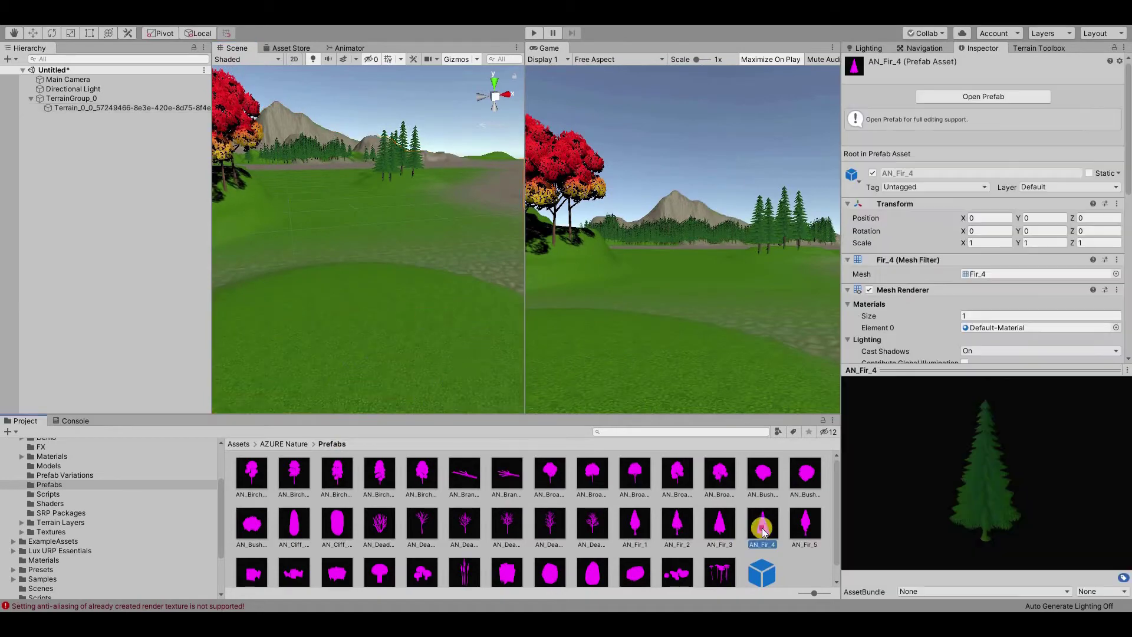
drag(763, 531, 470, 342)
key(r)
click(437, 250)
click(437, 251)
scroll(470, 344, up, 3)
scroll(470, 343, down, 5)
drag(401, 265, 434, 263)
Step: Move the first placed fir to about X 255.08, Z 71.57 and scale it down to about 0.58
click(298, 221)
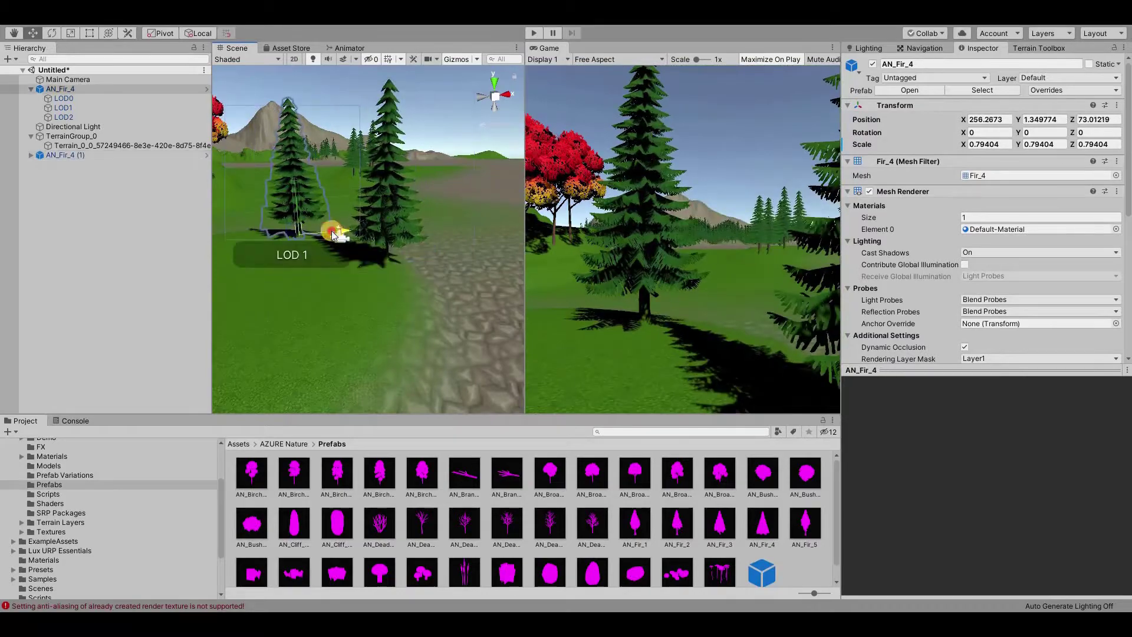
mouse_move(331, 232)
mouse_down()
mouse_move(283, 233)
mouse_move(337, 233)
mouse_move(323, 233)
mouse_up()
middle_drag(275, 254, 364, 276)
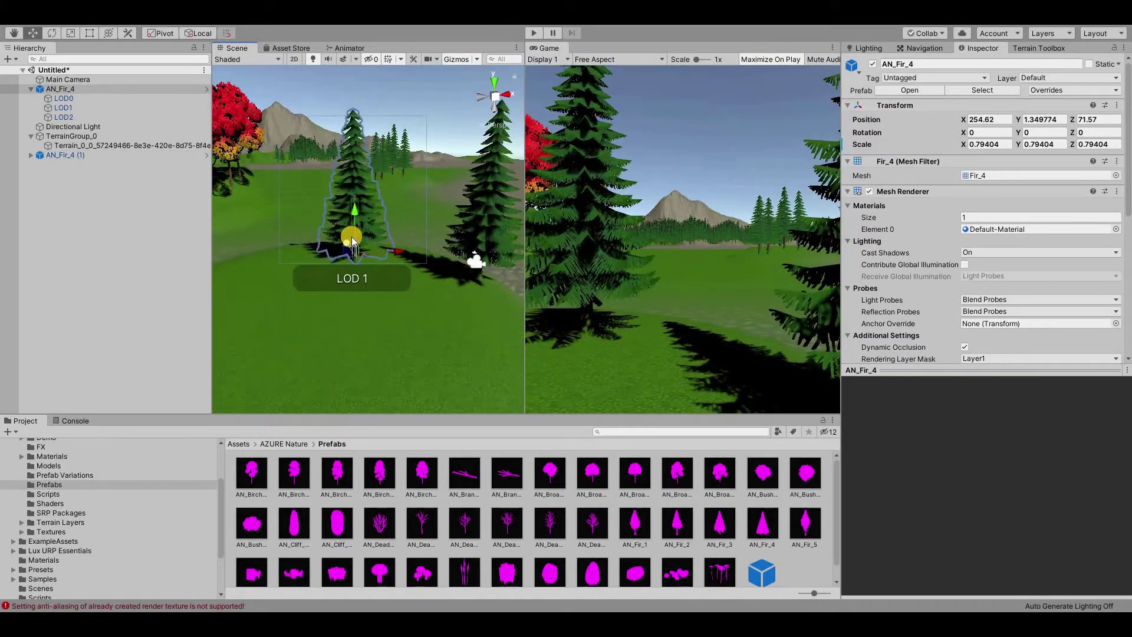
key(r)
drag(352, 254, 420, 295)
key(w)
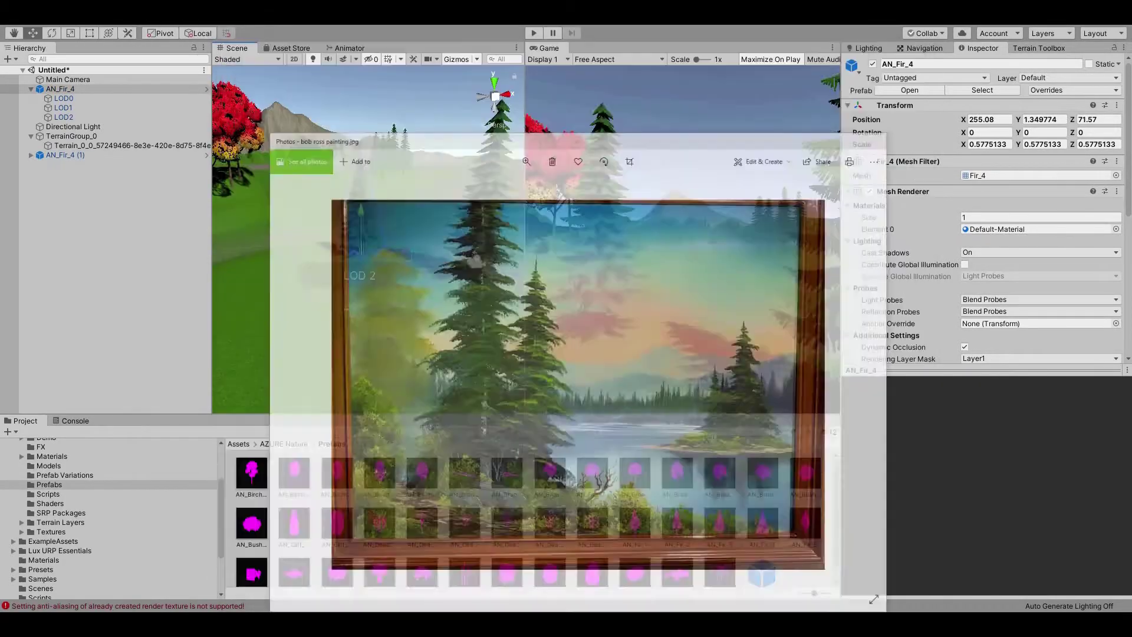
Step: Duplicate the small fir and place the copy beside it at about X 256.02, Y 1.37, Z 72.47, tilted about -12.6 degrees in Z
key(ctrl+d)
mouse_move(403, 253)
mouse_down()
mouse_move(426, 251)
mouse_move(367, 236)
mouse_move(417, 260)
mouse_up()
key(r)
key(w)
drag(383, 213, 388, 258)
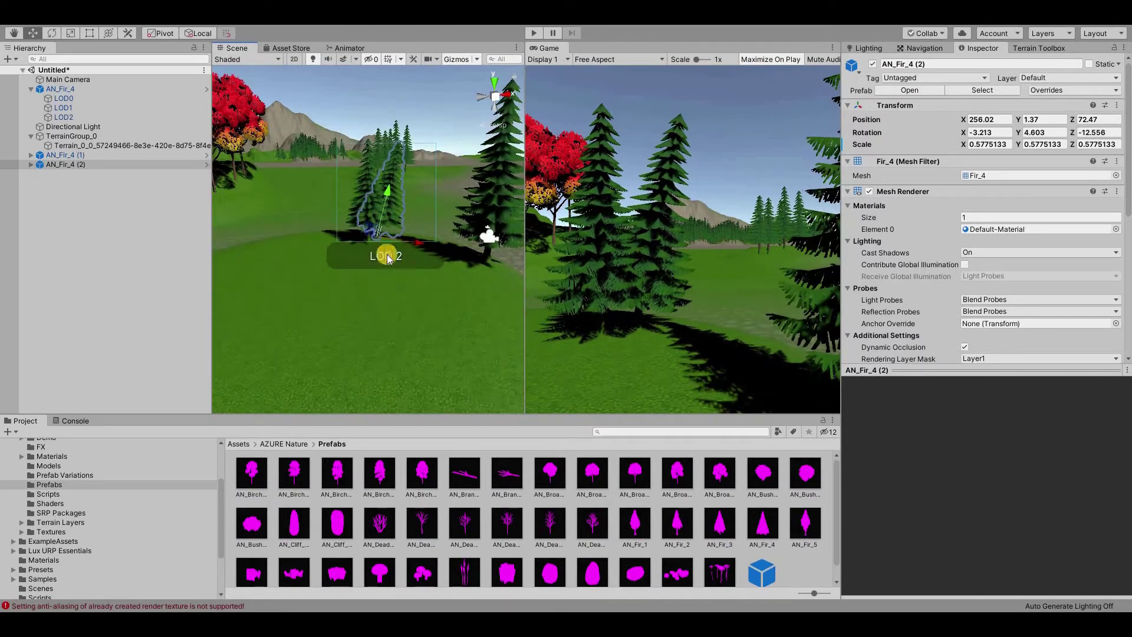
Step: Add a Stylized Water square around the islands, scaled to about 41 and positioned at about X 245.4, Y 0.8, Z 164.1
click(8, 59)
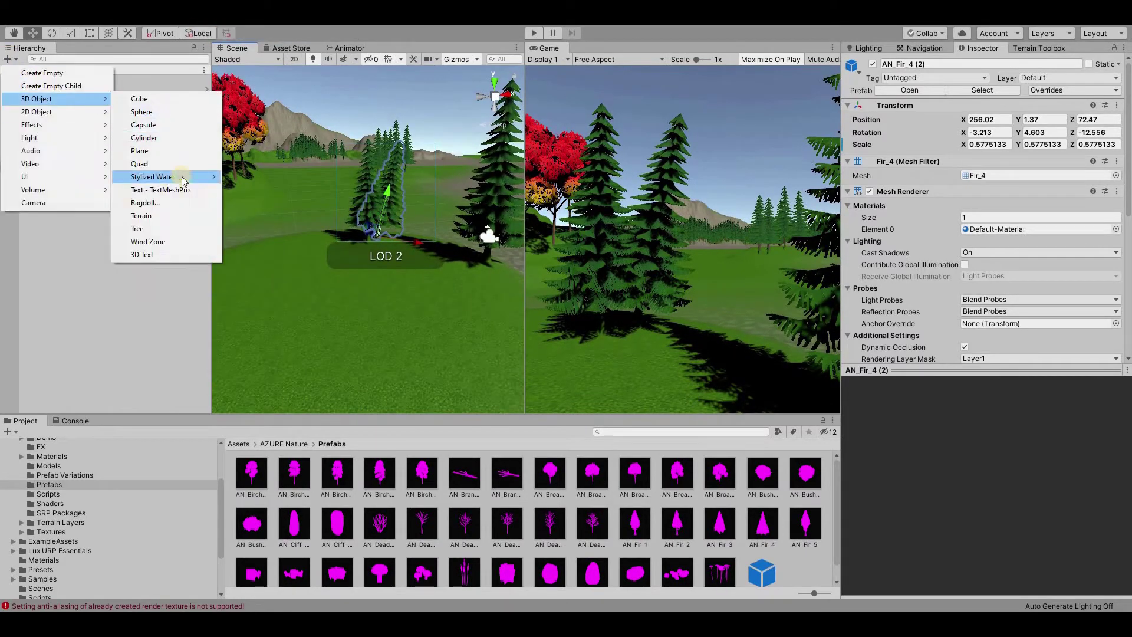
click(182, 175)
drag(484, 265, 477, 279)
key(f)
alt+drag(403, 246, 157, 458)
scroll(374, 268, down, 5)
key(r)
key(w)
drag(358, 219, 301, 134)
scroll(349, 273, down, 5)
drag(362, 182, 356, 150)
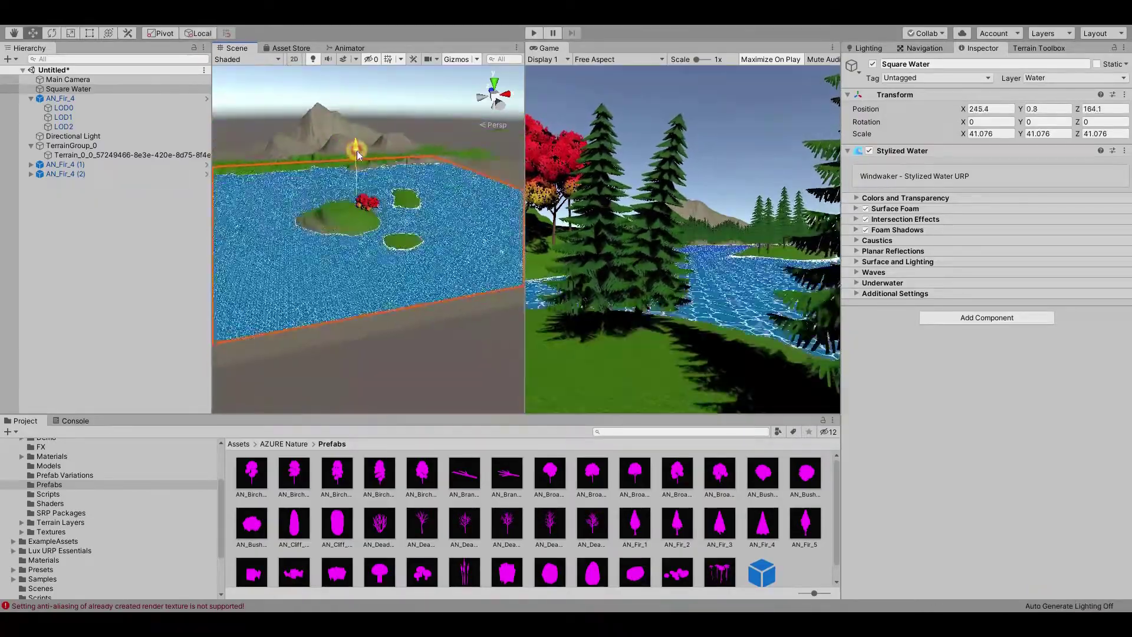
Step: Set the water's planar reflection strength to 0.517 and Fresnel effect to 1.35, and assign Foam 6 as its surface foam texture
click(857, 251)
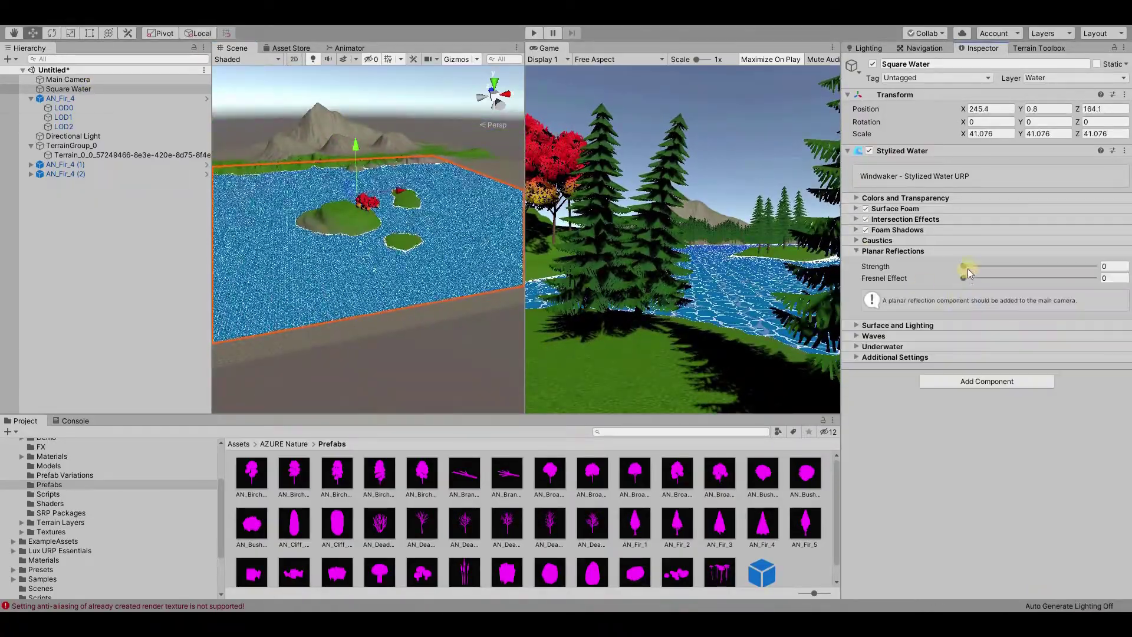
drag(968, 266, 1030, 266)
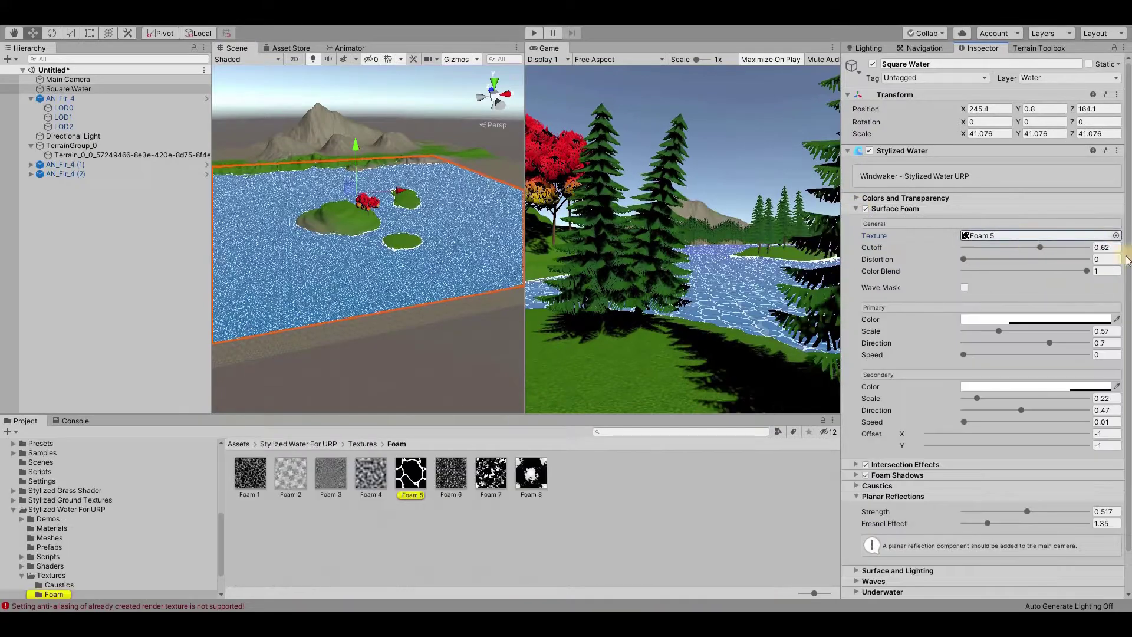
click(1116, 235)
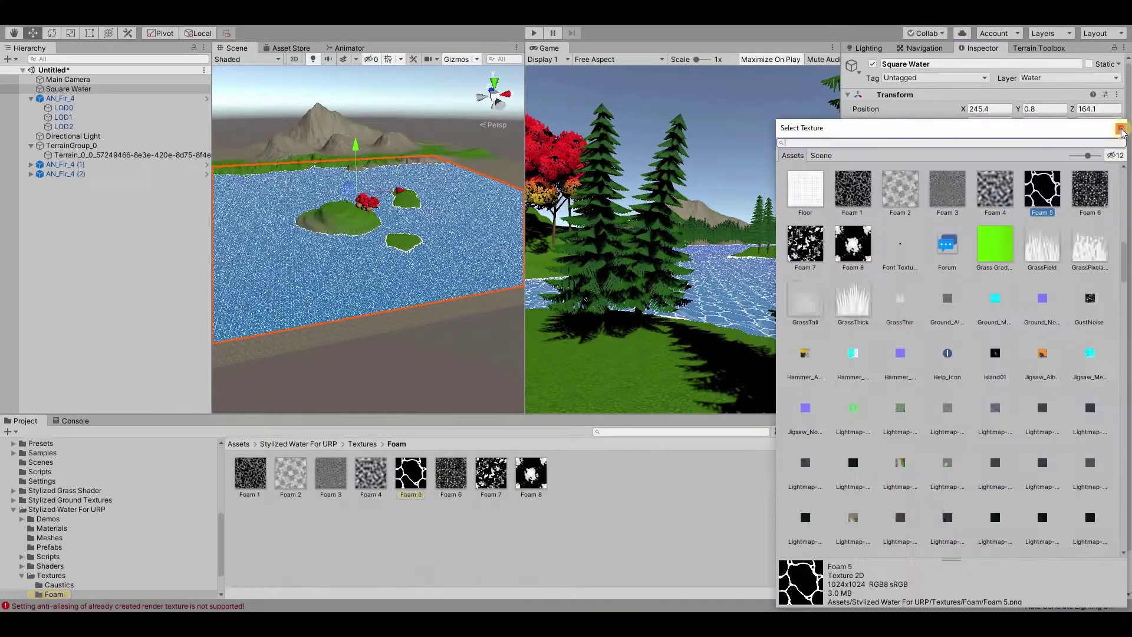
click(1120, 127)
drag(455, 481, 1004, 248)
scroll(943, 236, down, 3)
click(873, 170)
Step: Set the water's wave steepness to 0.087 and the first wave direction to 0.106
click(872, 336)
drag(973, 363, 987, 363)
drag(928, 403, 946, 404)
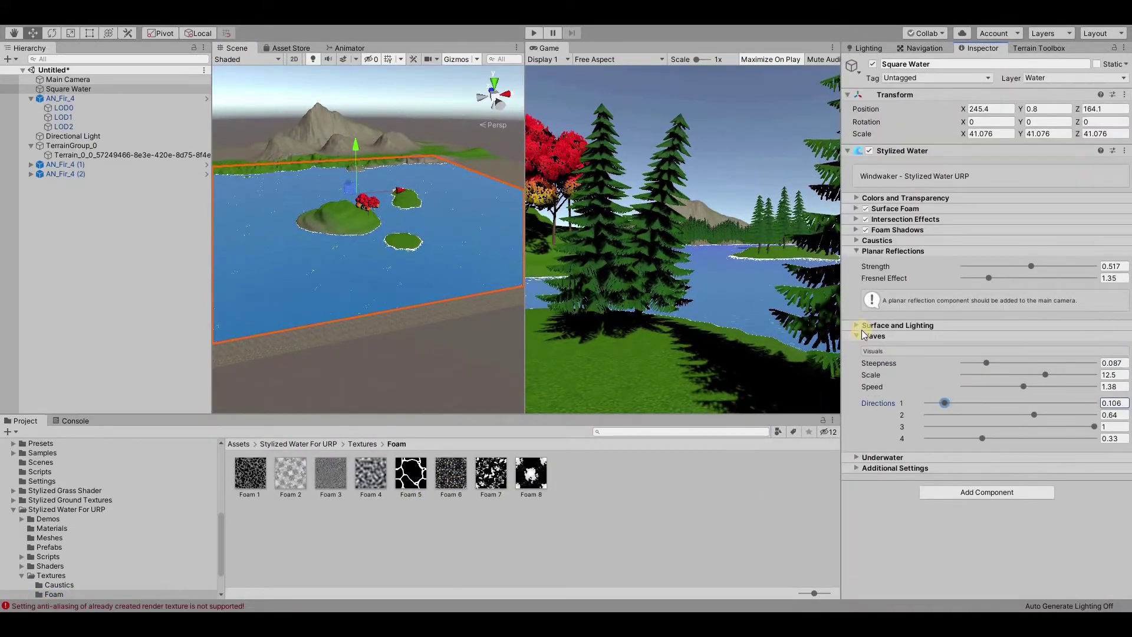
Step: Enable the water's lighting with hardness 0.172 and set its normals to strength 0.558, scale 0.57 and speed 0.061
click(858, 325)
click(1003, 352)
click(973, 378)
scroll(956, 324, down, 3)
drag(966, 259, 986, 258)
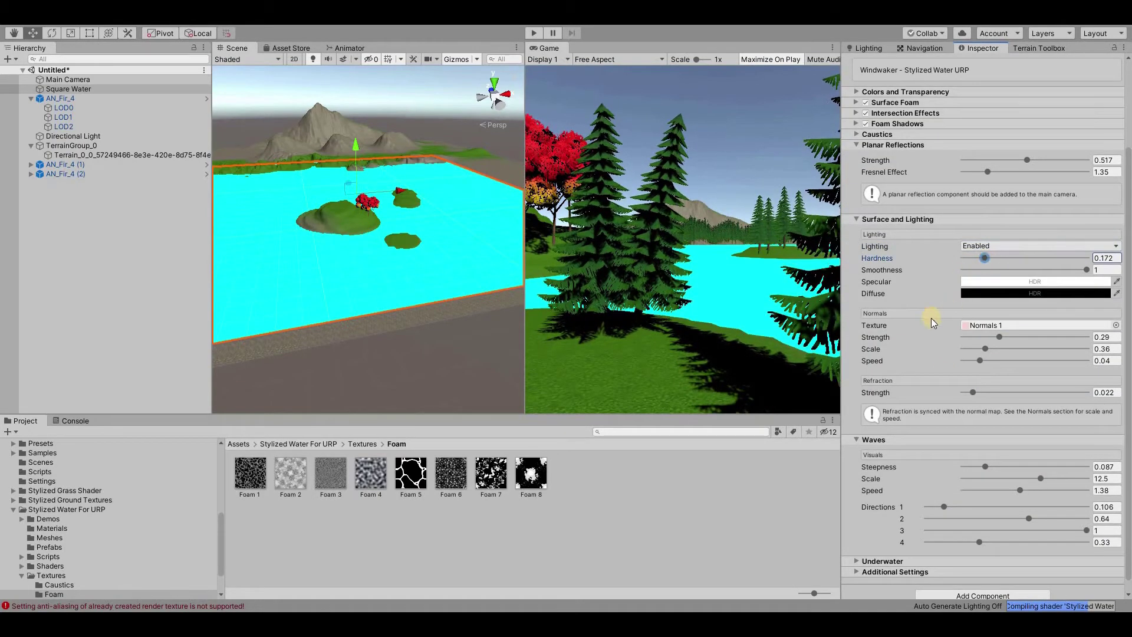
scroll(931, 316, down, 1)
mouse_move(1001, 326)
mouse_down()
mouse_move(1033, 326)
mouse_move(998, 337)
mouse_up()
drag(980, 349, 990, 349)
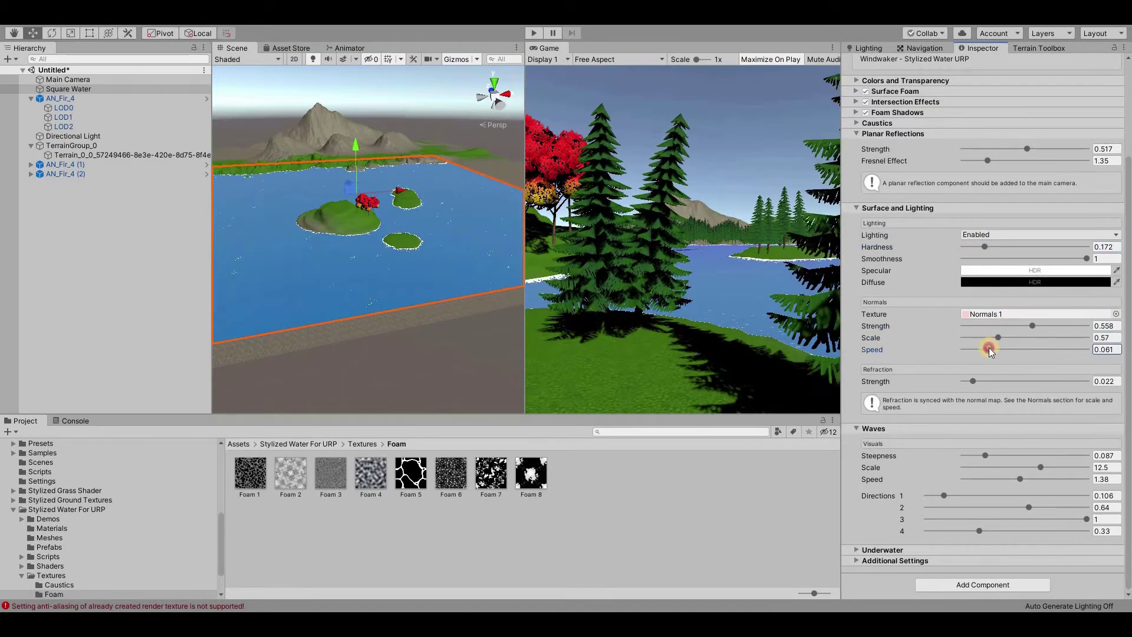
Step: Delete the Main Camera and search the project for "play" to inspect the PlayerController script
scroll(916, 406, up, 10)
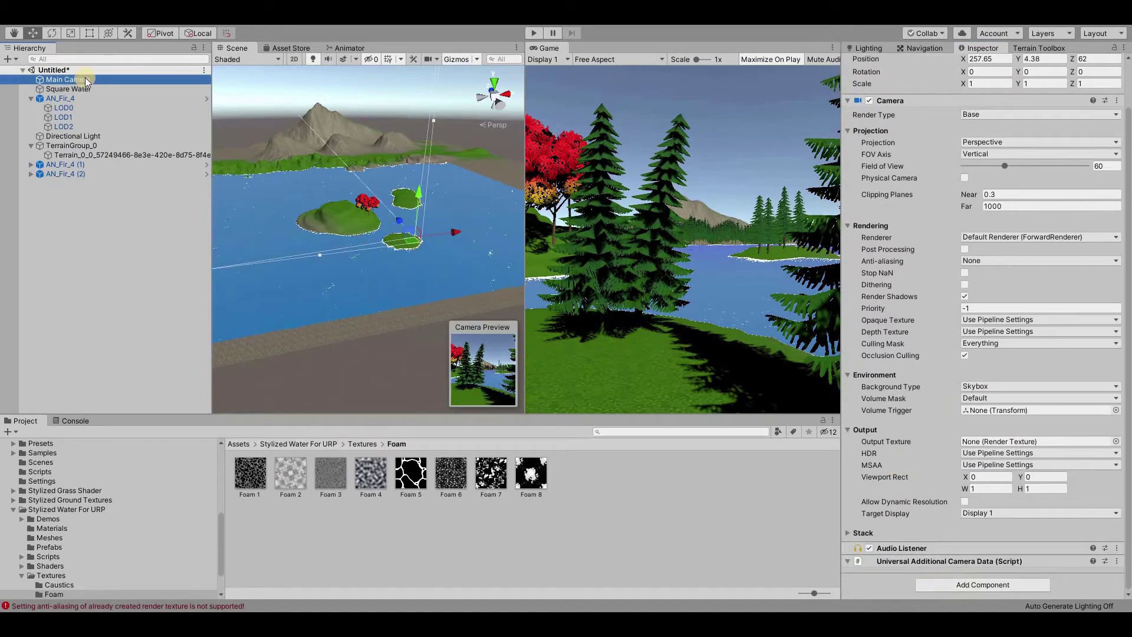
key(Delete)
scroll(52, 512, up, 3)
text(play)
click(251, 478)
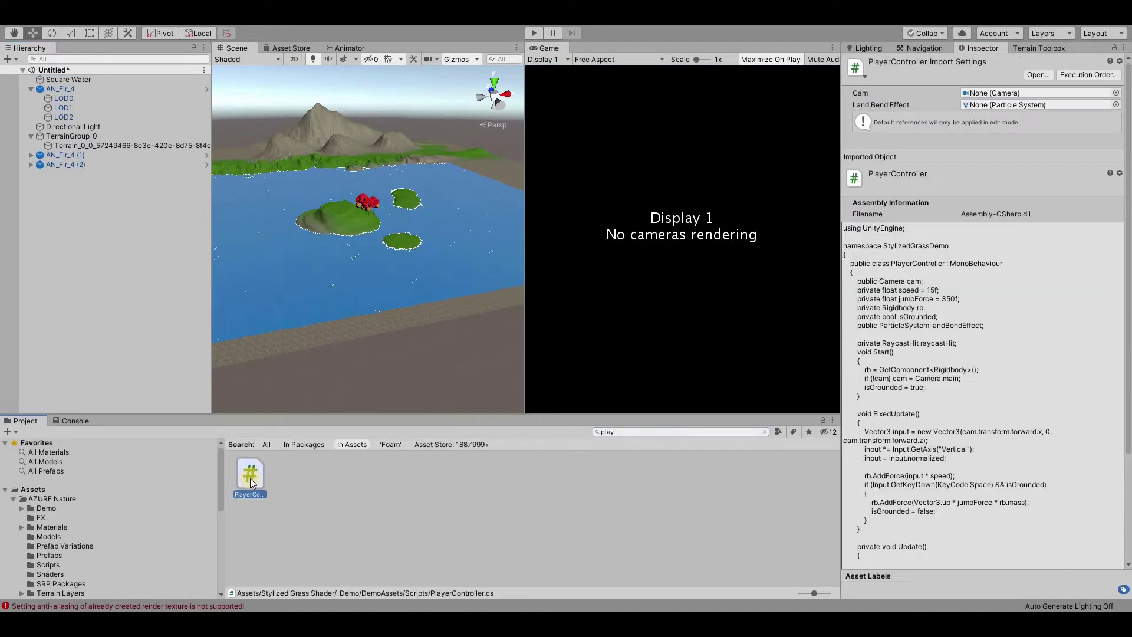
Step: Browse the AZURE Nature demo and asset folders for a usable player controller
scroll(413, 245, up, 2)
scroll(413, 245, up, 5)
click(622, 431)
key(BackSpace)
scroll(52, 488, up, 5)
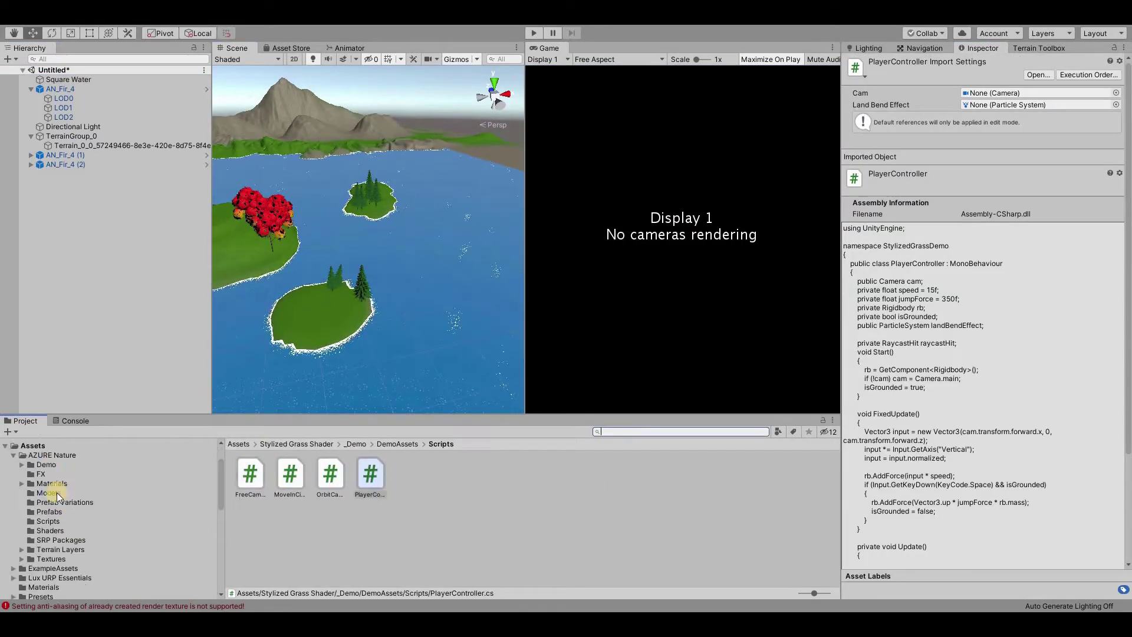
click(47, 500)
double_click(253, 476)
click(174, 500)
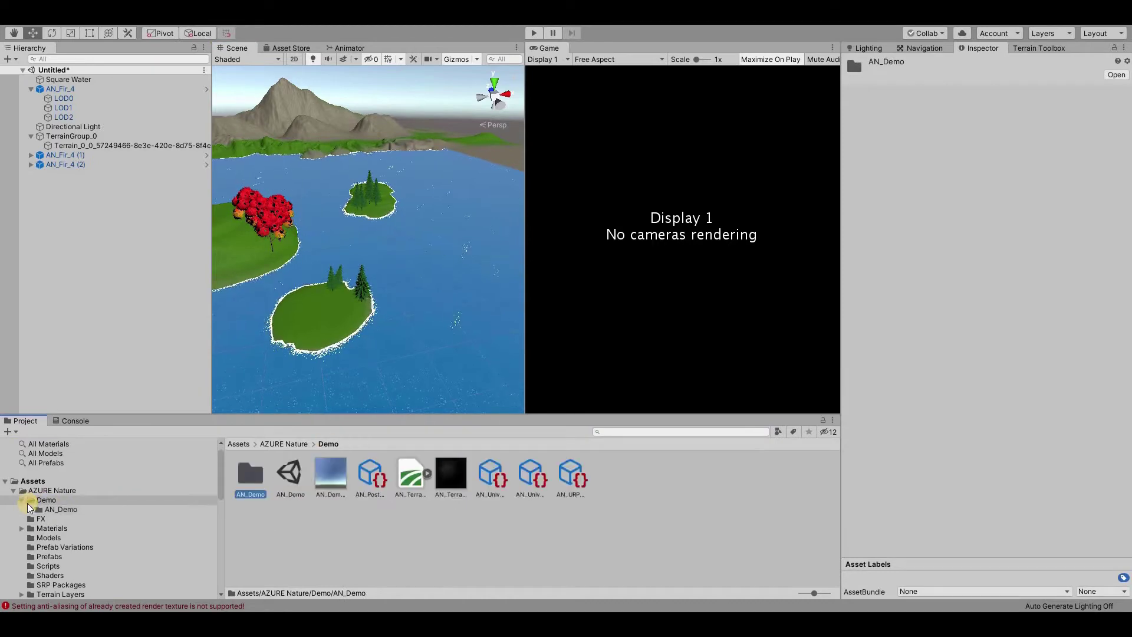
scroll(36, 519, down, 1)
click(51, 520)
click(51, 511)
click(53, 493)
click(56, 483)
click(56, 466)
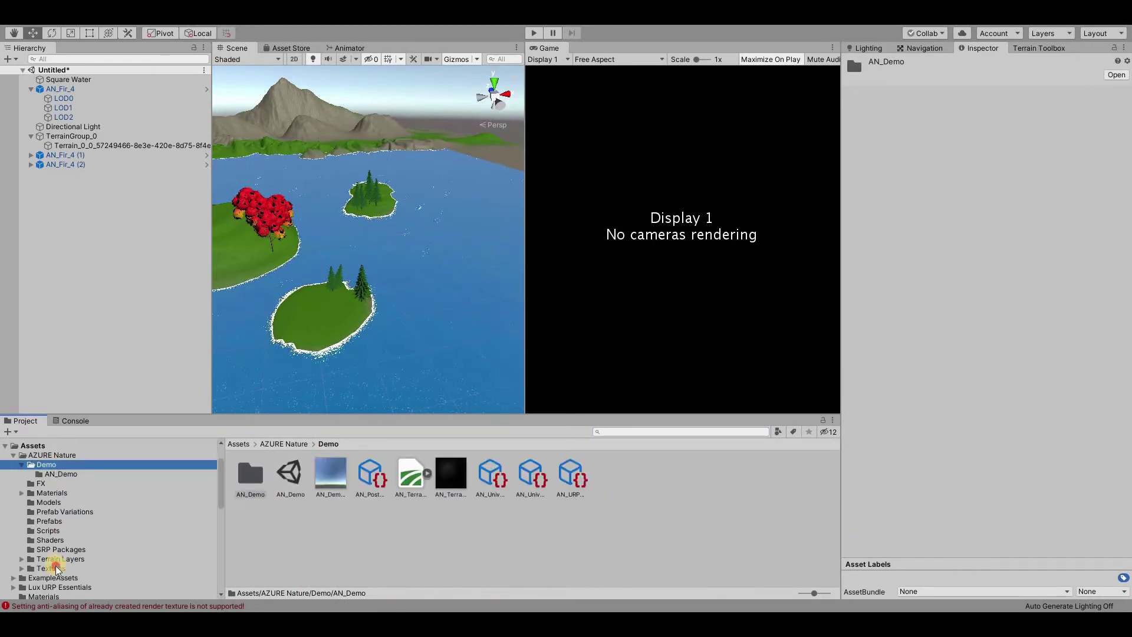
click(50, 540)
click(48, 464)
click(52, 454)
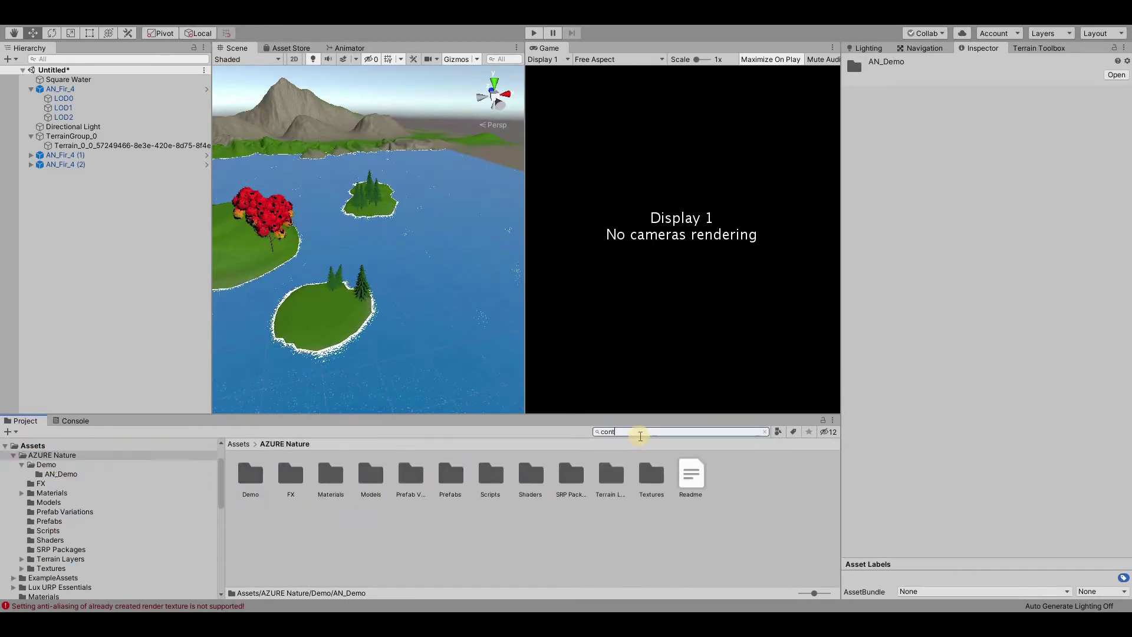
Step: Search the project for "cont" and place the Controller prefab on the mound near the firs
click(641, 434)
text(cont)
drag(369, 475, 324, 284)
scroll(339, 264, up, 3)
Step: Scale the first AN_Fir_4 on the mound down to about 0.38
click(316, 298)
key(r)
scroll(308, 303, up, 2)
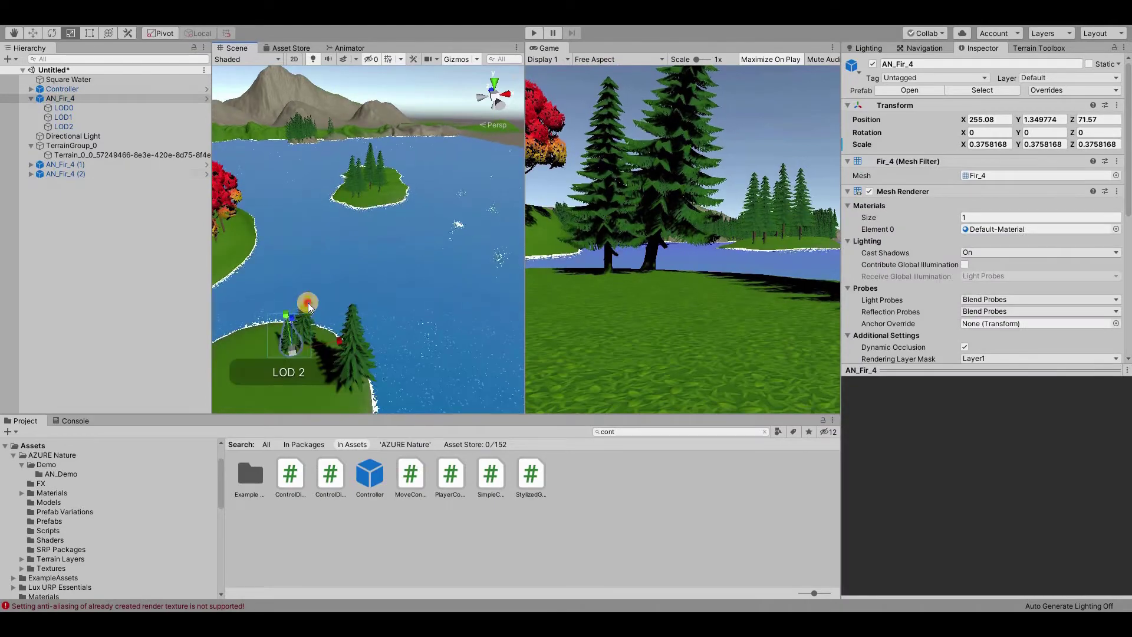
Step: Position the Controller at about X 255.88, Y 3.2, Z 63.94 so its camera frames the two firs and the lake
click(283, 347)
scroll(313, 330, down, 2)
key(w)
drag(320, 373, 318, 362)
drag(350, 374, 353, 379)
drag(318, 345, 317, 334)
drag(347, 364, 347, 362)
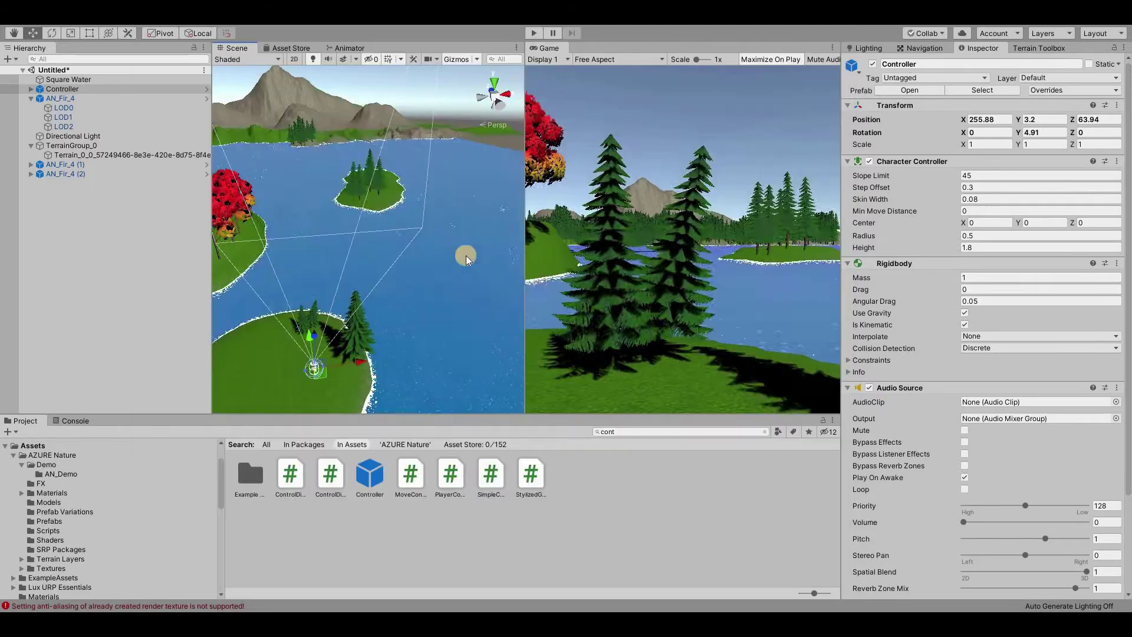
Step: Add a Planar Reflections component to the Controller with Square Water as its water object
scroll(946, 465, down, 4)
click(983, 584)
click(966, 462)
scroll(976, 455, down, 5)
click(1115, 449)
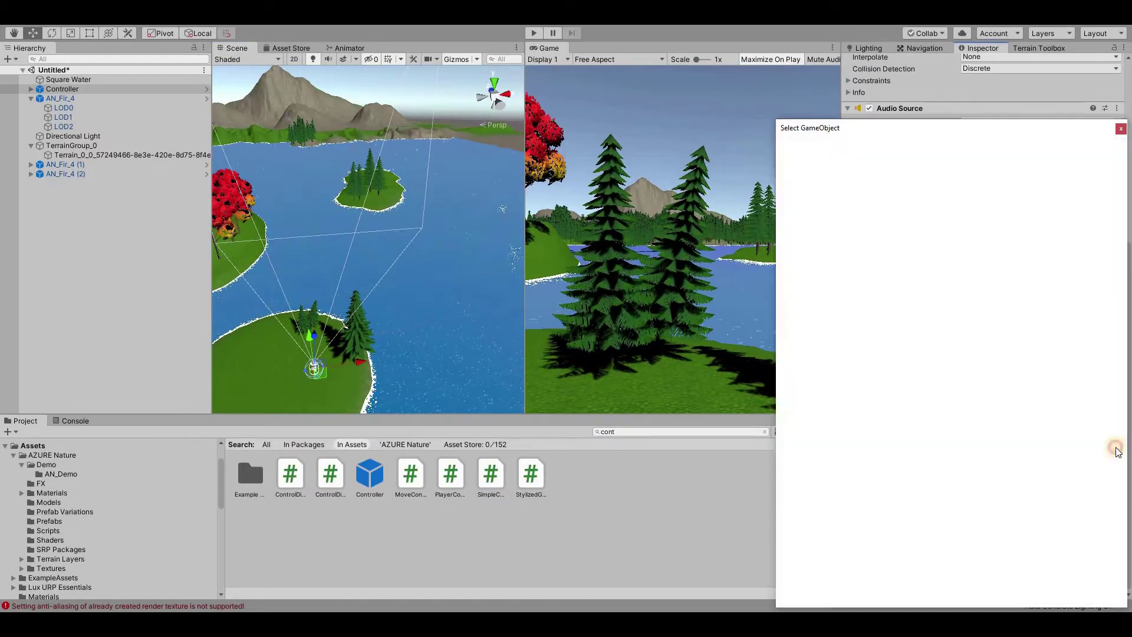
double_click(826, 317)
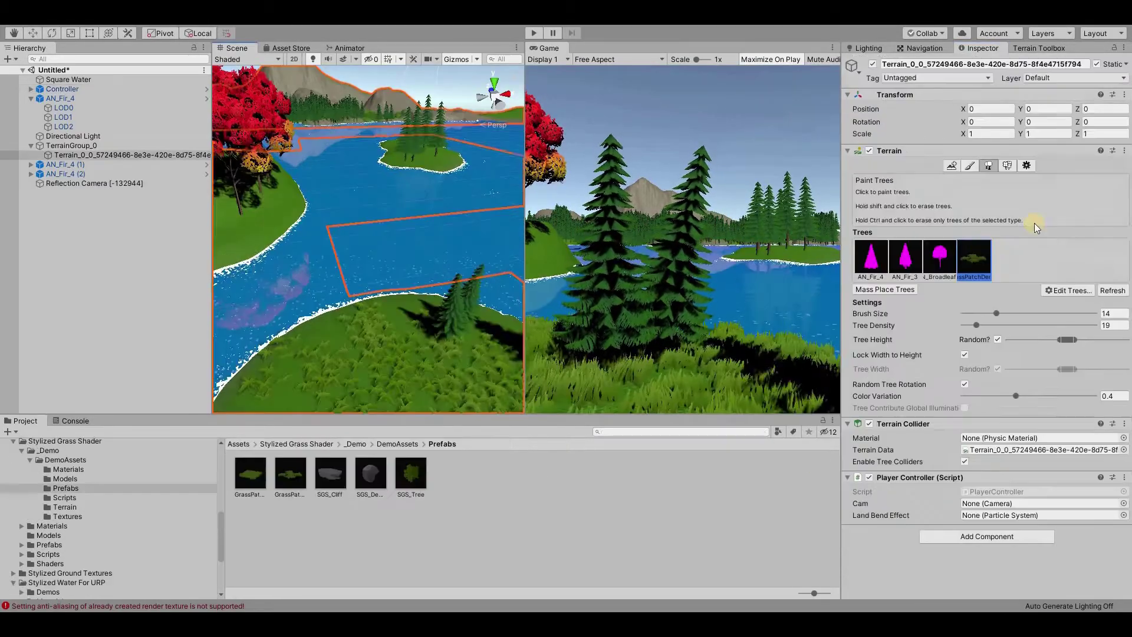
Step: Add AN_Grass_1 as a grass texture detail on the terrain
scroll(1109, 362, down, 3)
click(1052, 409)
click(1062, 422)
click(233, 49)
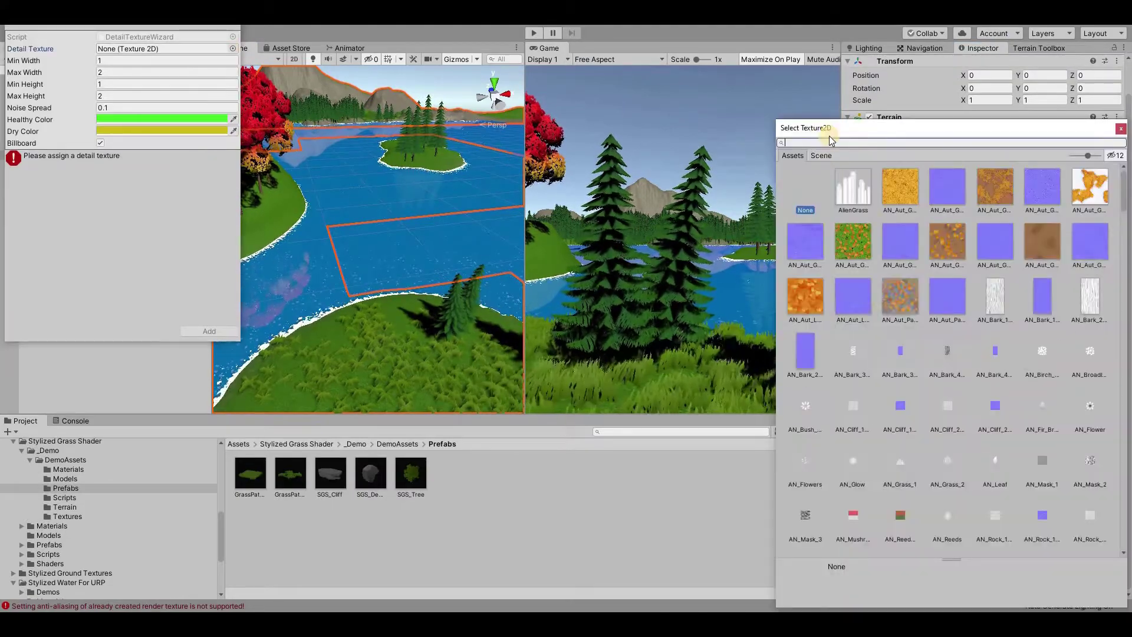
click(829, 142)
text(gr)
double_click(801, 304)
click(210, 332)
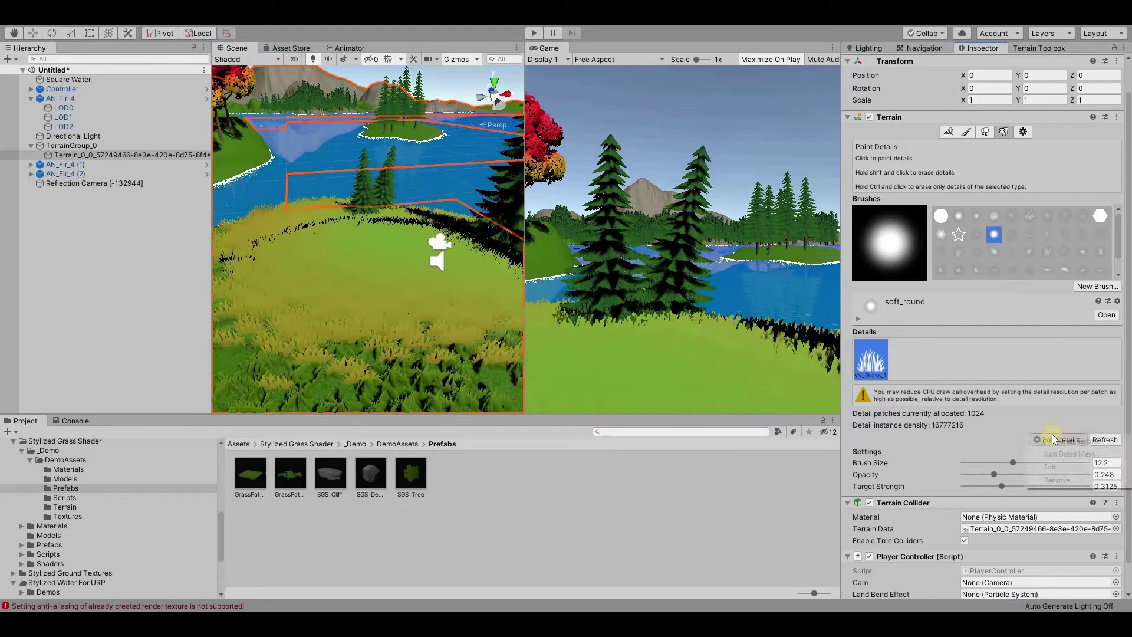
Step: Edit the AN_Grass_1 detail and paint grass on the islands with the soft_round brush at size 12.2 and opacity 0.248
click(1050, 467)
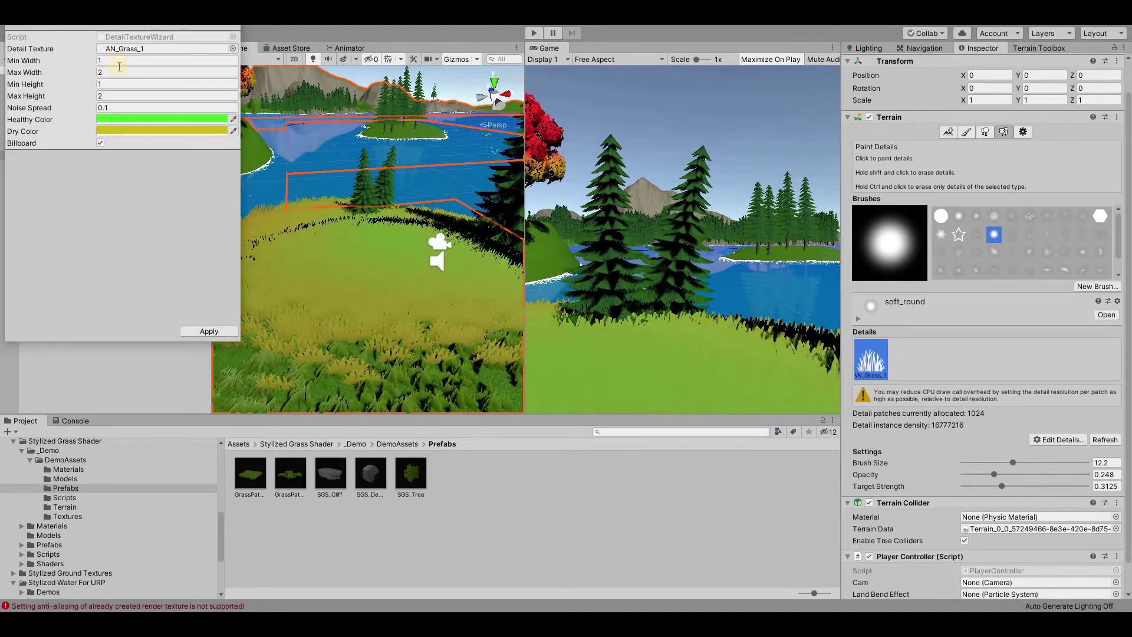
click(209, 331)
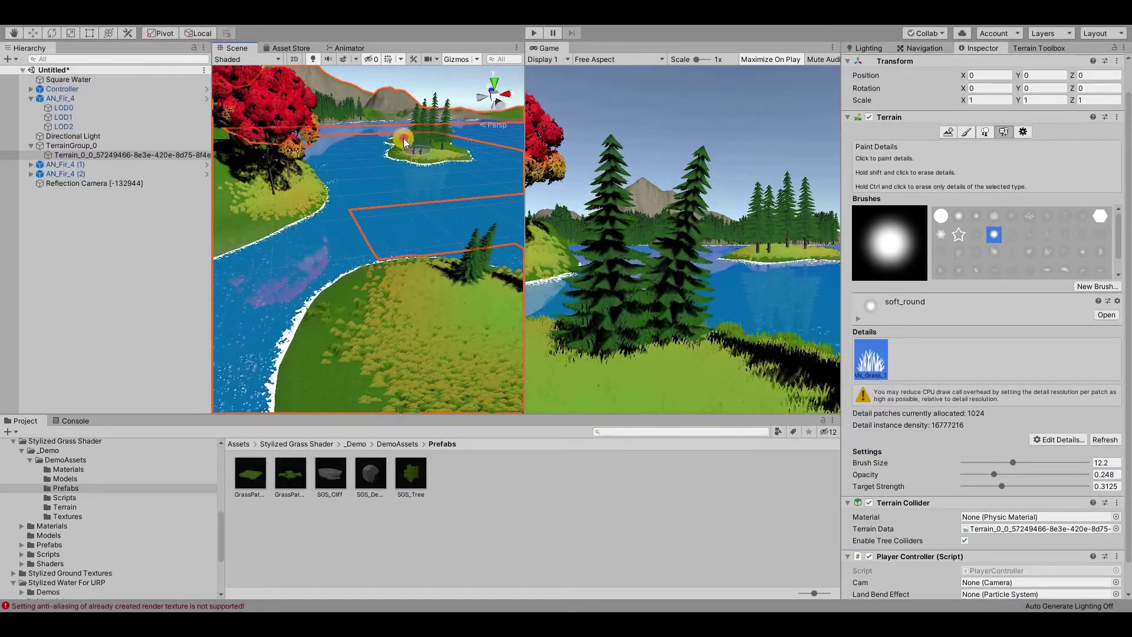
drag(352, 251, 317, 240)
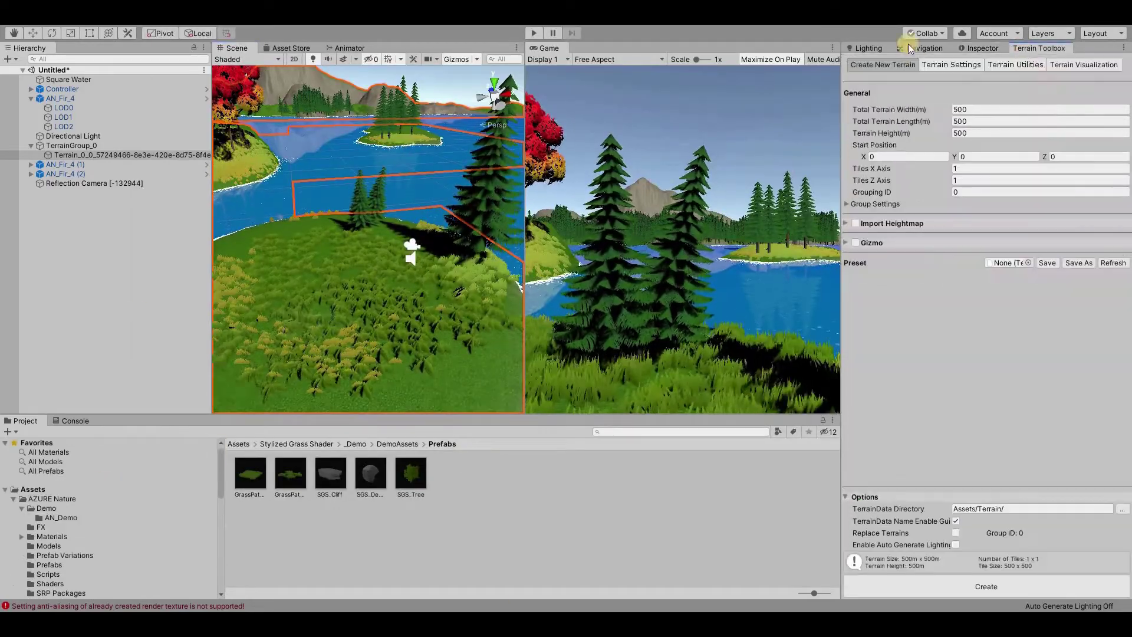
Step: Enable fog in the scene's lighting settings and set its mode to Linear
click(873, 49)
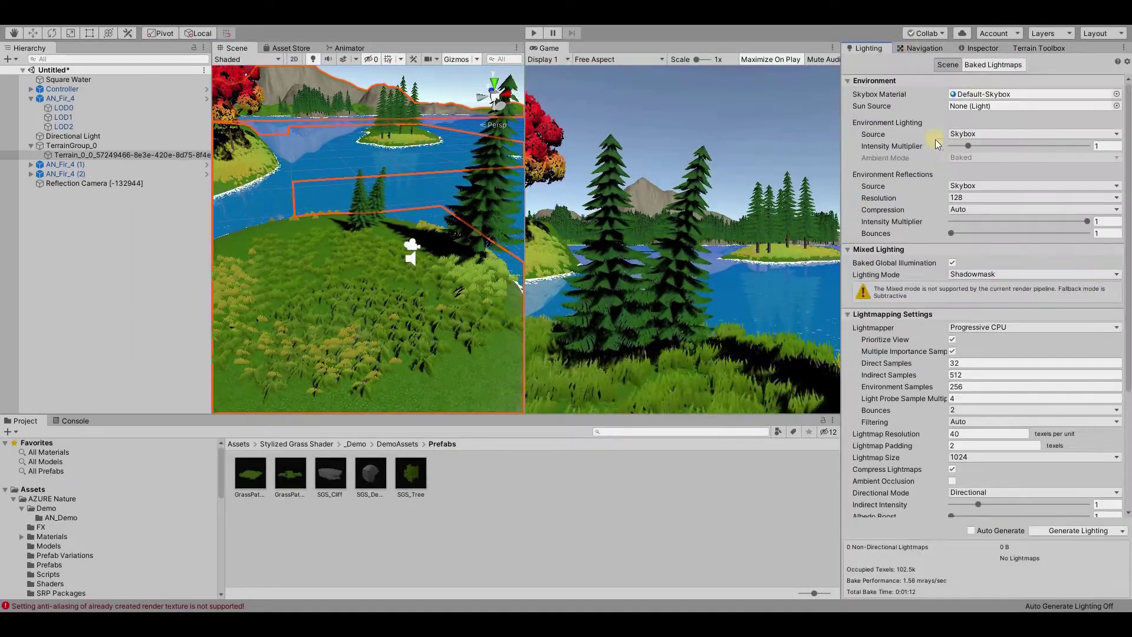
scroll(942, 236, down, 5)
click(952, 384)
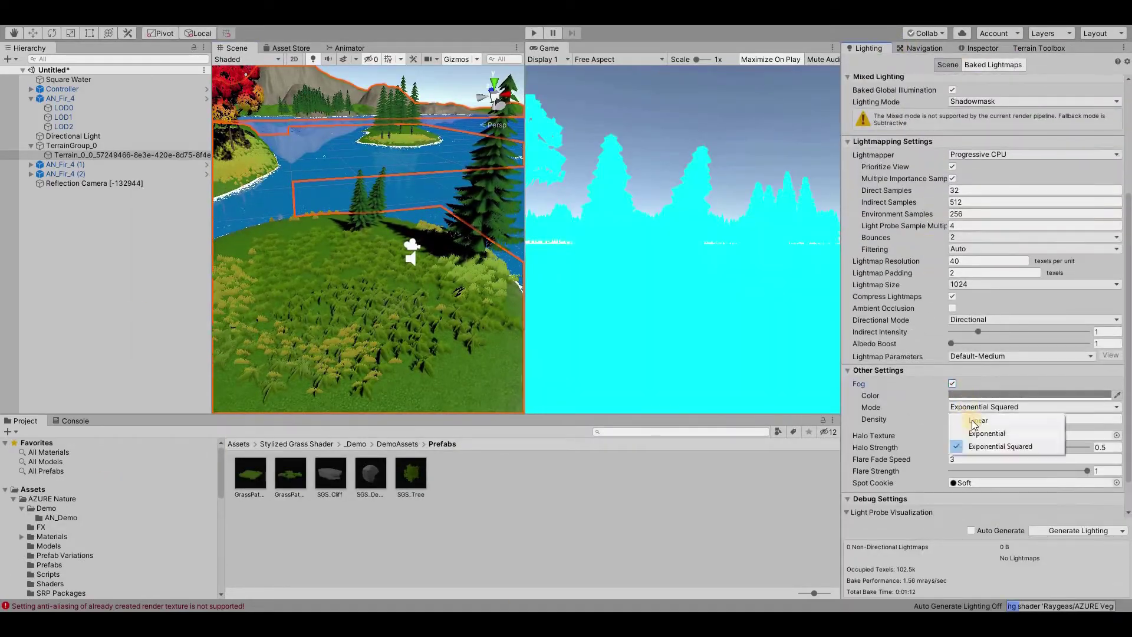
click(975, 421)
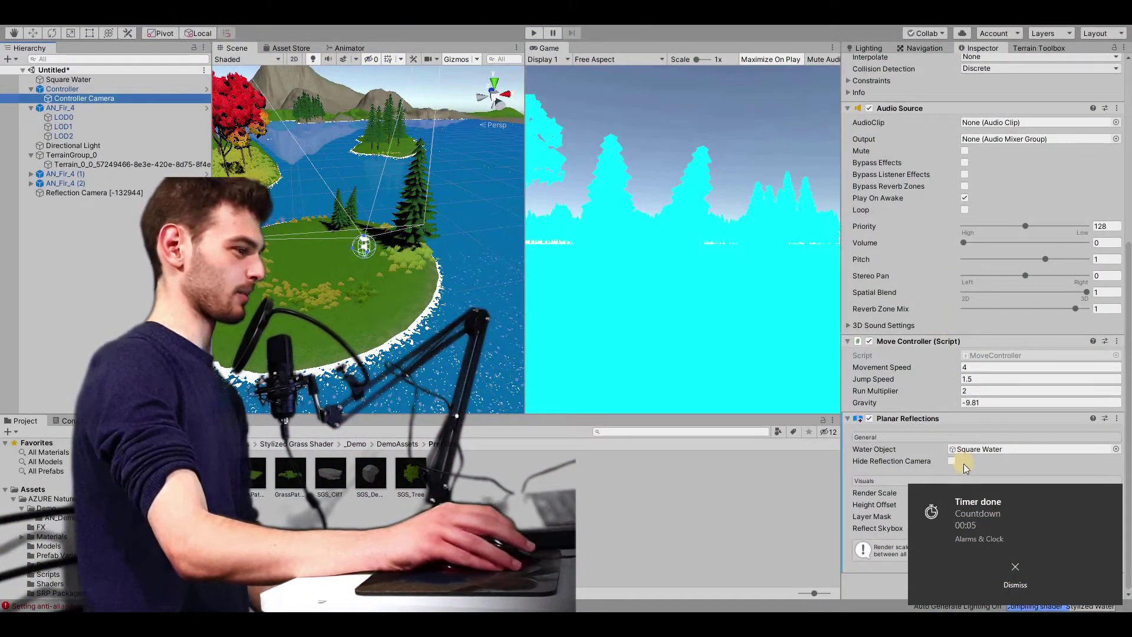
click(1015, 581)
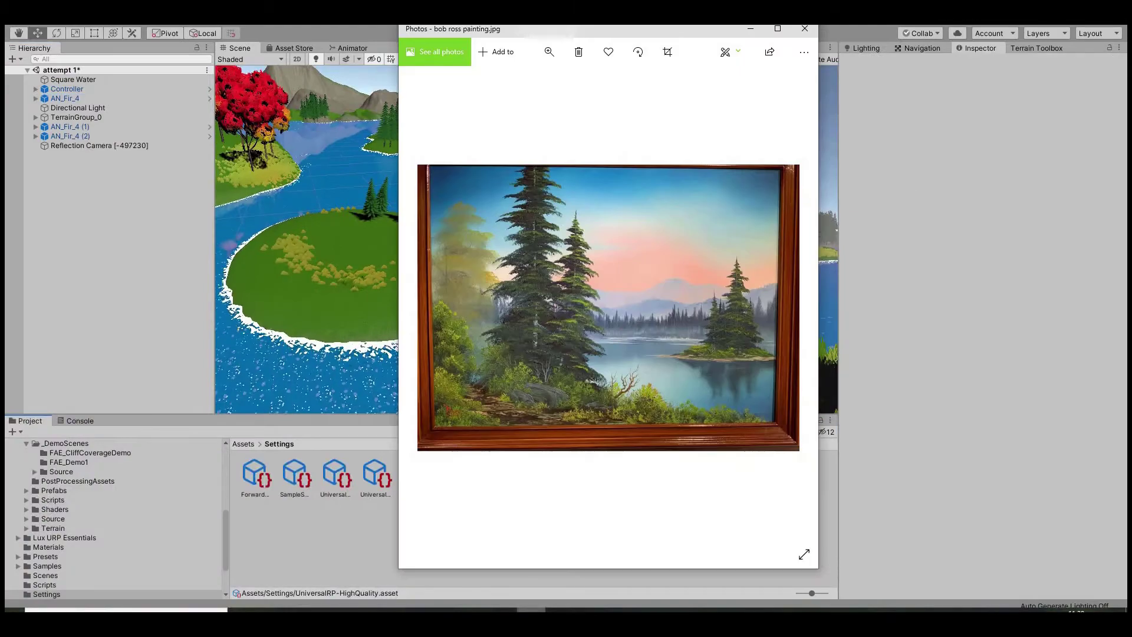
Step: Raise the foreground island into a hill using the Raise or Lower Terrain brush at strength 0.031 and size 15
drag(753, 30, 416, 30)
click(417, 30)
click(379, 281)
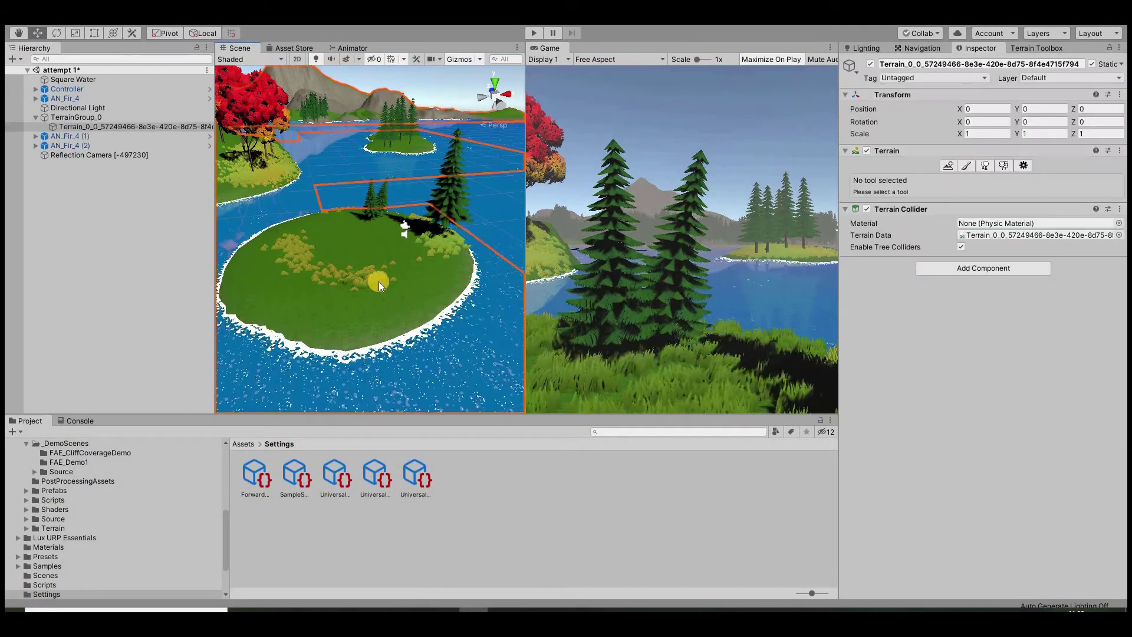
click(963, 166)
click(956, 179)
click(918, 244)
drag(988, 467, 971, 467)
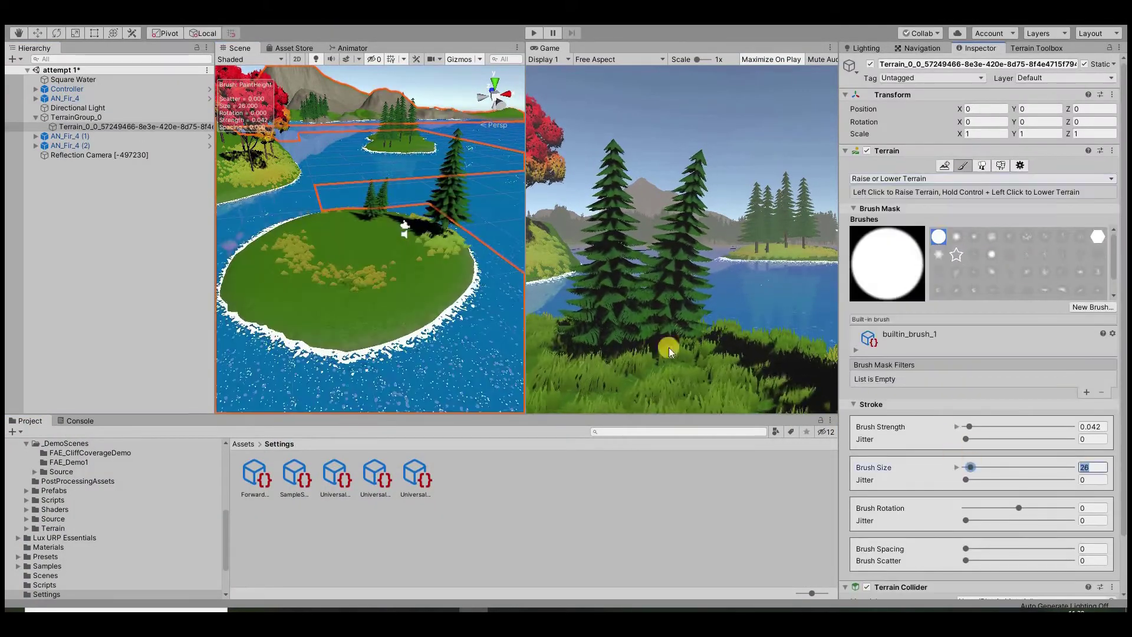
mouse_move(378, 253)
mouse_down()
mouse_move(353, 240)
mouse_move(278, 284)
mouse_move(354, 265)
mouse_move(441, 291)
mouse_move(346, 309)
mouse_move(431, 286)
mouse_move(389, 295)
mouse_up()
scroll(364, 301, down, 3)
scroll(379, 301, down, 3)
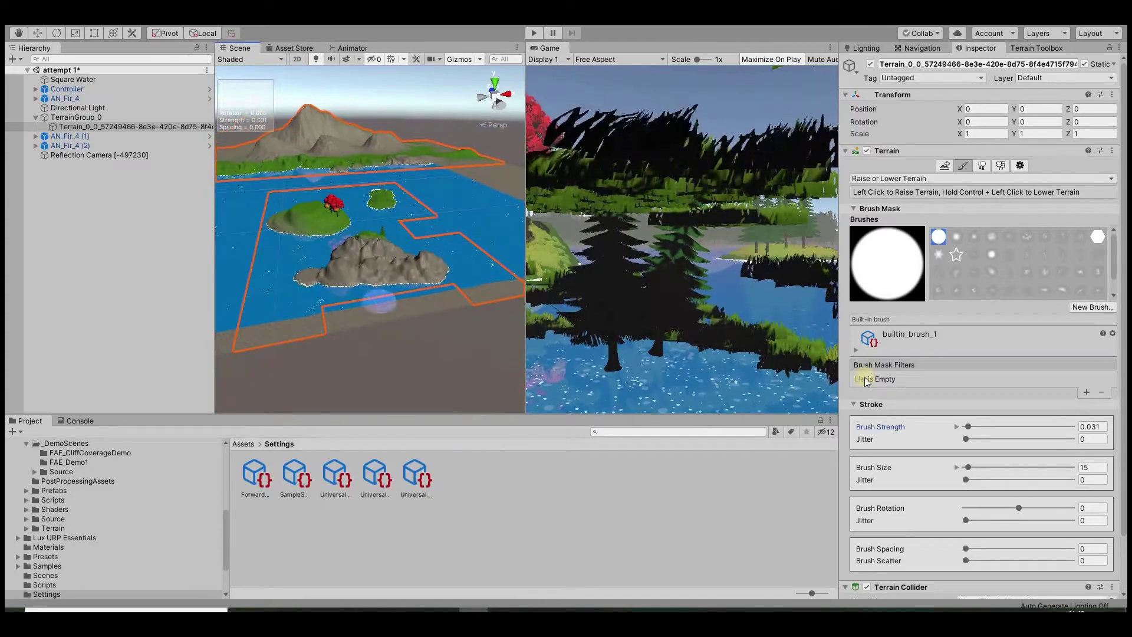
Step: Raise a long rocky ridge behind the foreground island with the brush size set to 53
click(977, 467)
middle_drag(475, 286, 375, 324)
mouse_move(375, 325)
mouse_down()
mouse_move(420, 329)
mouse_move(508, 296)
mouse_move(309, 321)
mouse_up()
middle_drag(310, 321, 450, 314)
mouse_move(450, 313)
mouse_down()
mouse_move(311, 319)
mouse_move(298, 330)
mouse_up()
scroll(315, 336, down, 3)
middle_drag(321, 330, 334, 343)
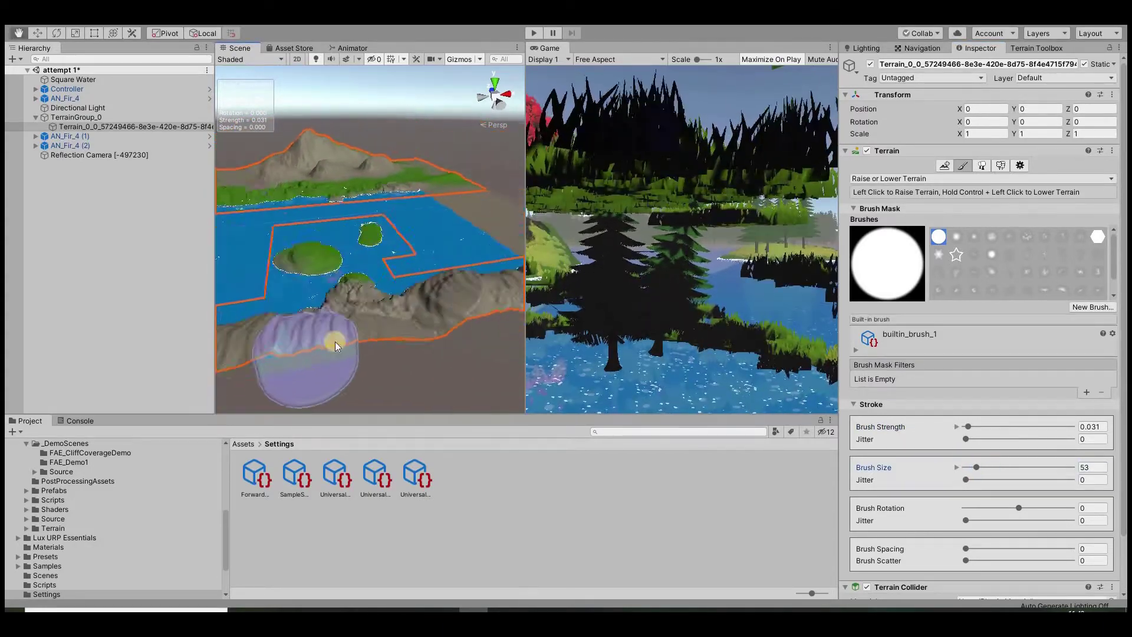
Step: Raise the foreground island's grassy slope with the Raise or Lower Terrain brush at size 21
scroll(424, 266, up, 5)
mouse_move(437, 263)
middle_down()
mouse_move(448, 251)
mouse_move(579, 303)
middle_up()
scroll(448, 250, up, 3)
scroll(579, 303, up, 1)
alt+drag(353, 317, 325, 298)
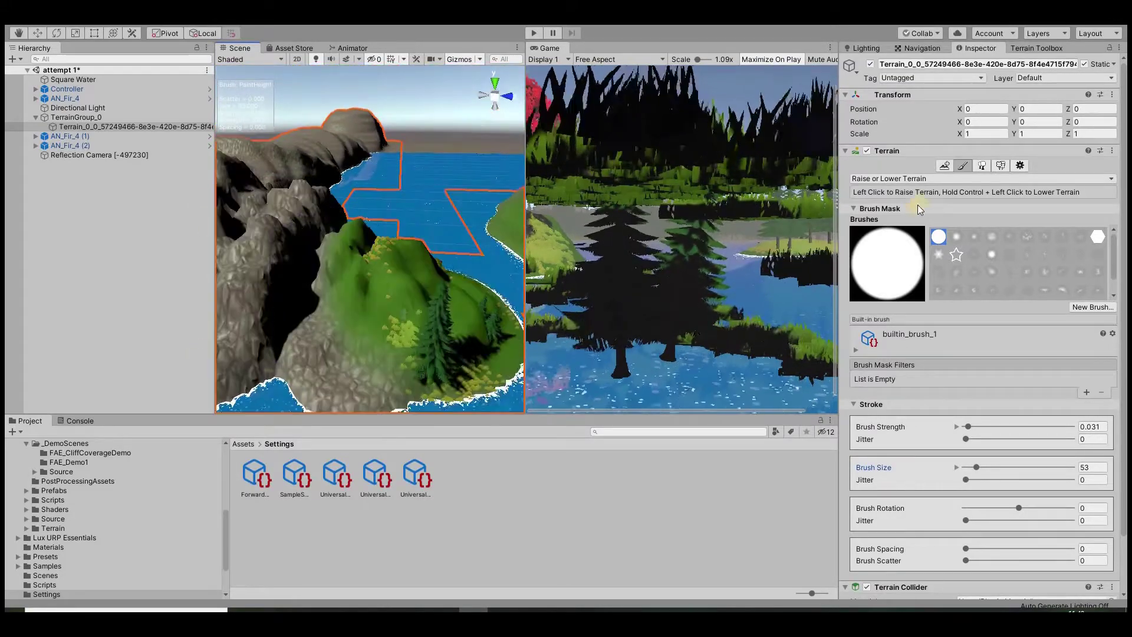
click(914, 178)
click(911, 392)
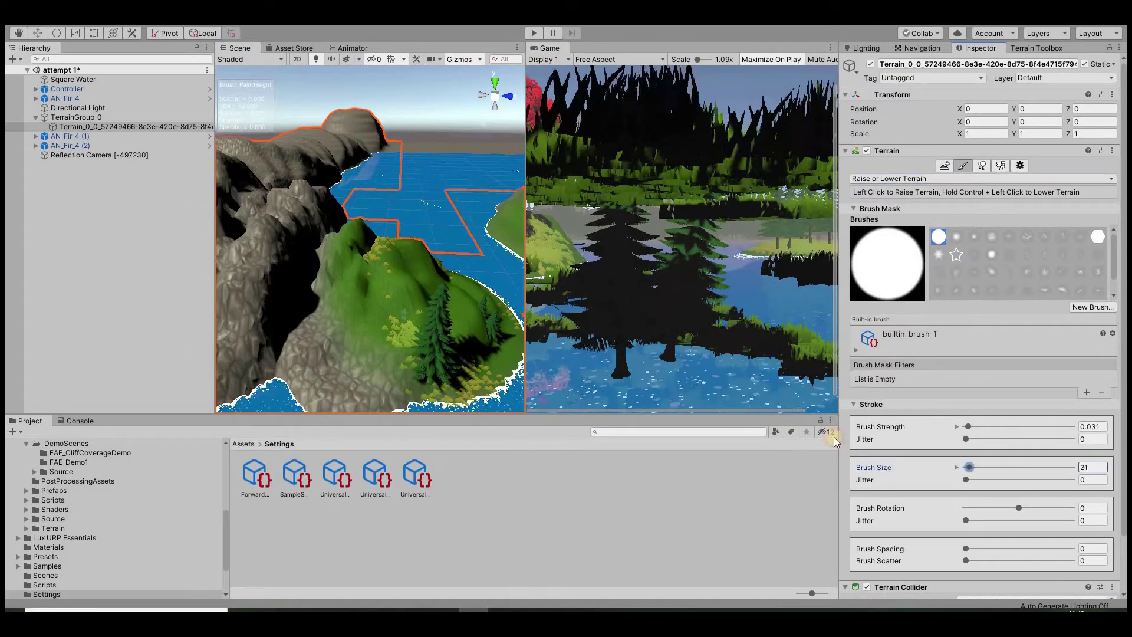
mouse_move(451, 319)
mouse_down()
mouse_move(455, 298)
mouse_move(424, 289)
mouse_up()
drag(423, 289, 415, 302)
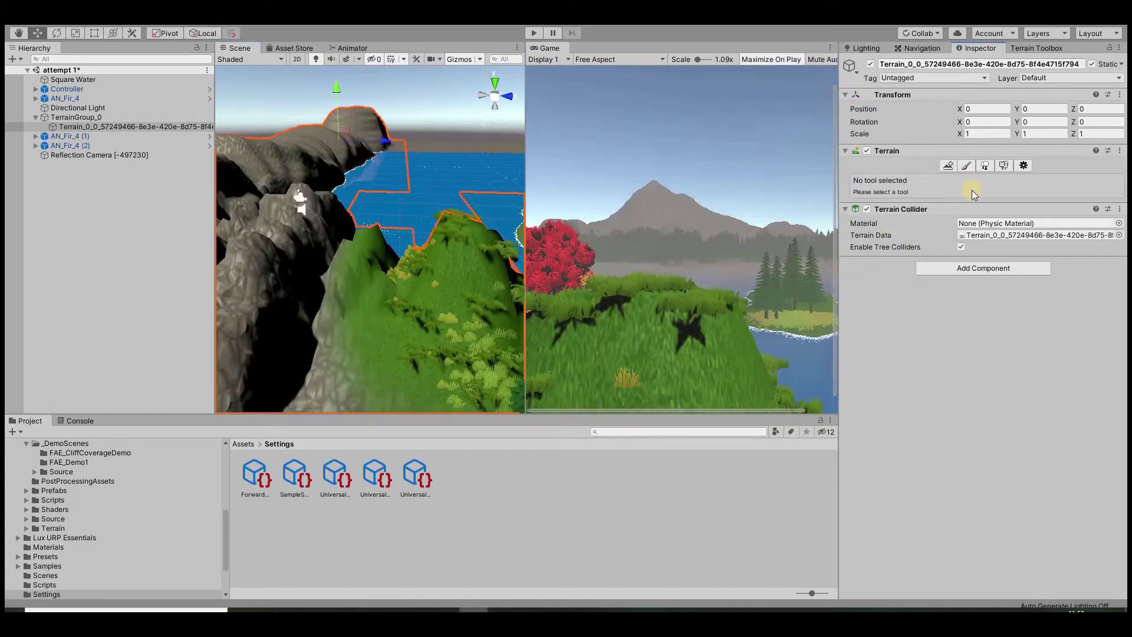
Step: Smooth the raised grassy slope using the Smooth Height brush at strength 0.043 and size 32
click(966, 166)
click(914, 179)
click(897, 293)
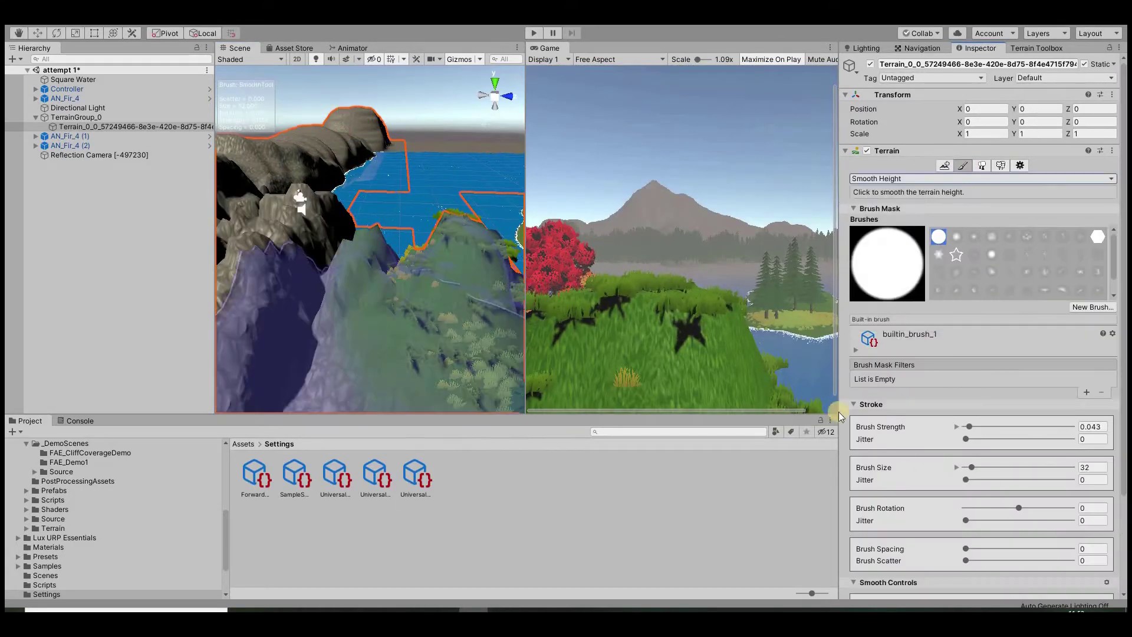
click(466, 269)
drag(466, 268, 469, 268)
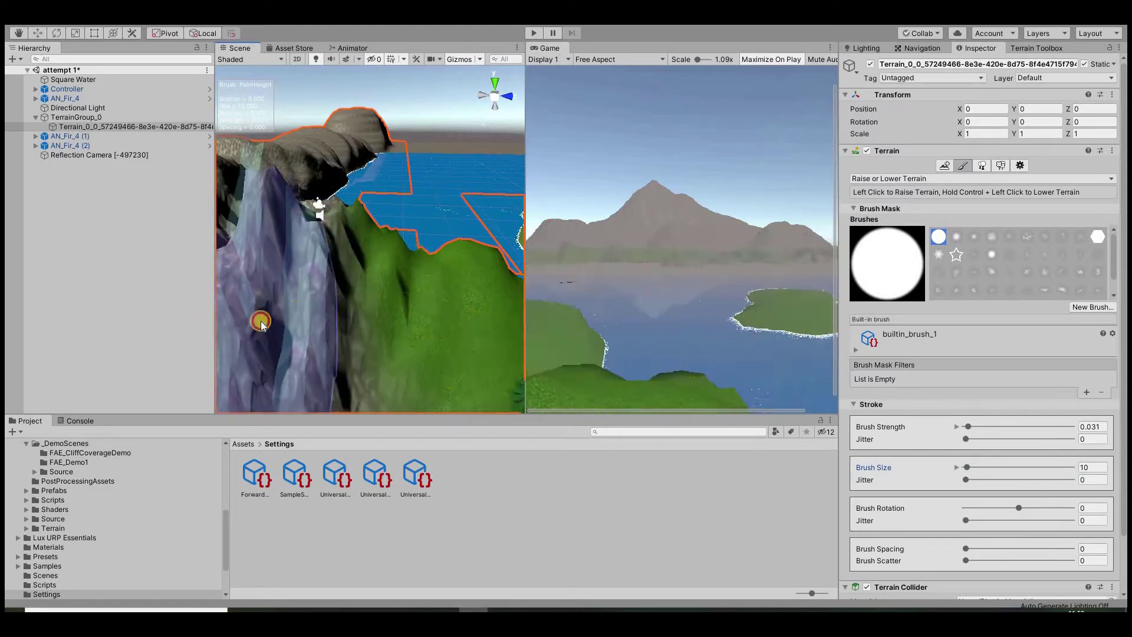
Step: Raise rocky peaks behind the camera using the Raise or Lower Terrain brush at strength 0.031 and size 10
middle_drag(313, 213, 351, 230)
right_drag(352, 230, 275, 260)
middle_drag(275, 260, 369, 246)
right_drag(369, 246, 346, 240)
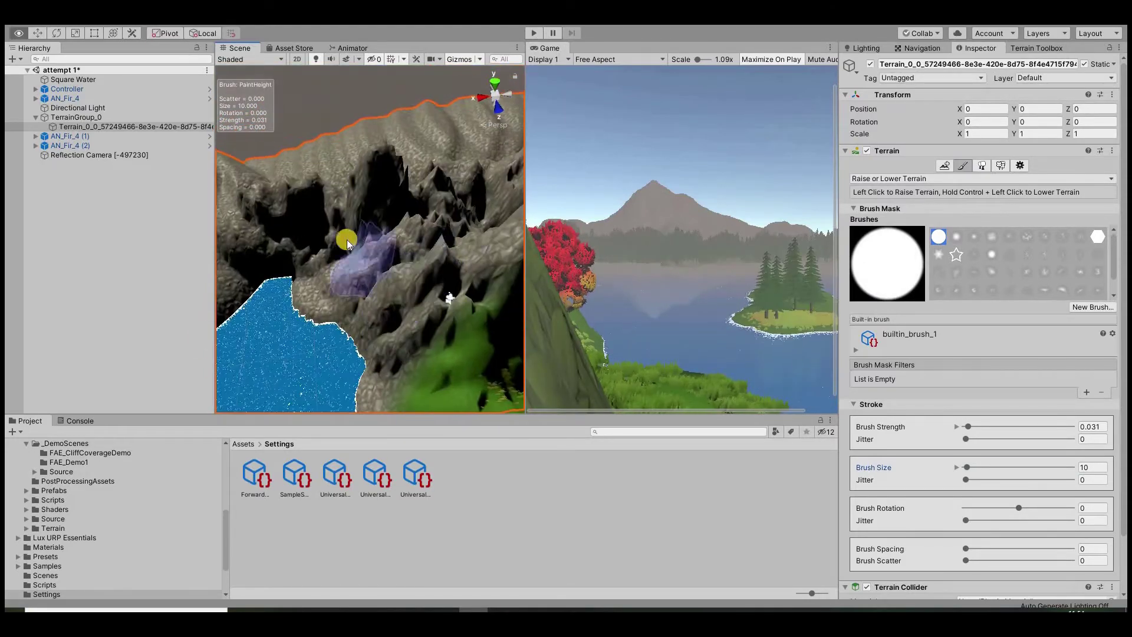
alt+drag(347, 242, 317, 208)
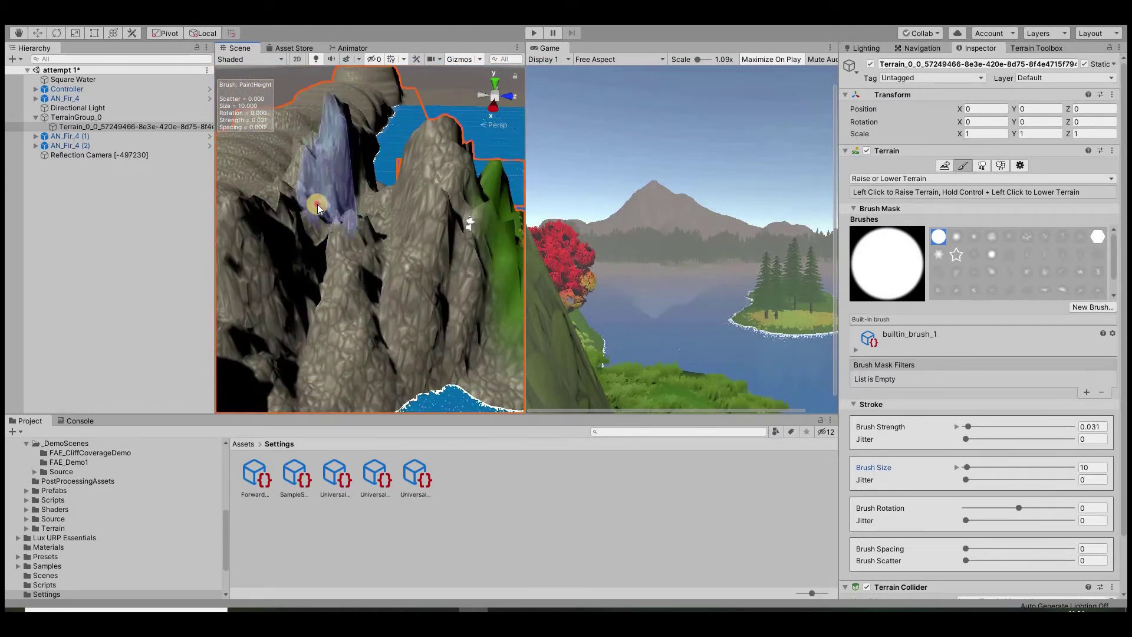
click(318, 207)
click(366, 212)
Step: Smooth the rocky peaks and cliffs behind the camera using the Smooth Height brush at strength 0.043 and size 10
click(908, 179)
click(896, 309)
click(434, 195)
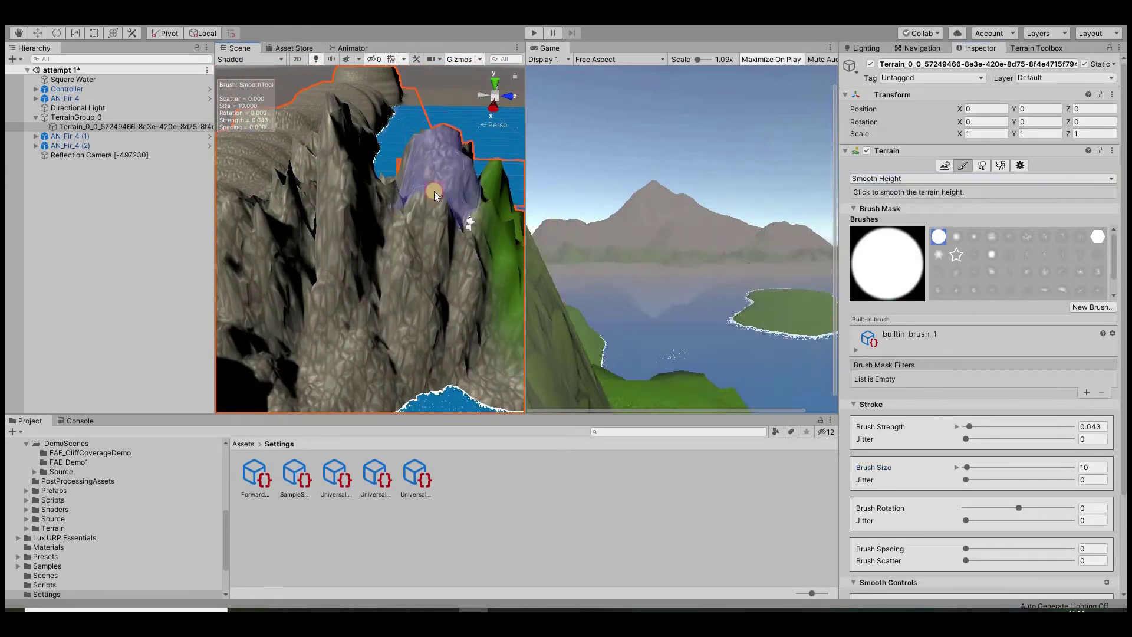
mouse_move(434, 196)
alt+mouse_down()
mouse_move(339, 157)
mouse_move(290, 192)
mouse_move(399, 334)
mouse_move(379, 311)
mouse_move(435, 289)
mouse_move(364, 171)
mouse_move(361, 129)
mouse_move(406, 214)
alt+mouse_up()
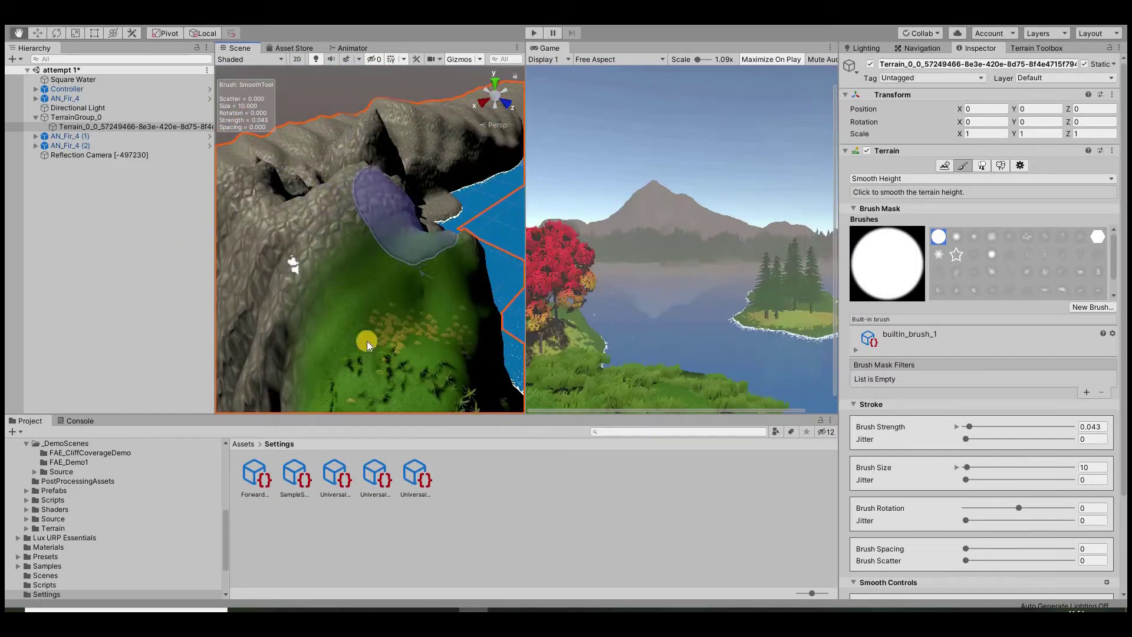
alt+drag(367, 345, 417, 184)
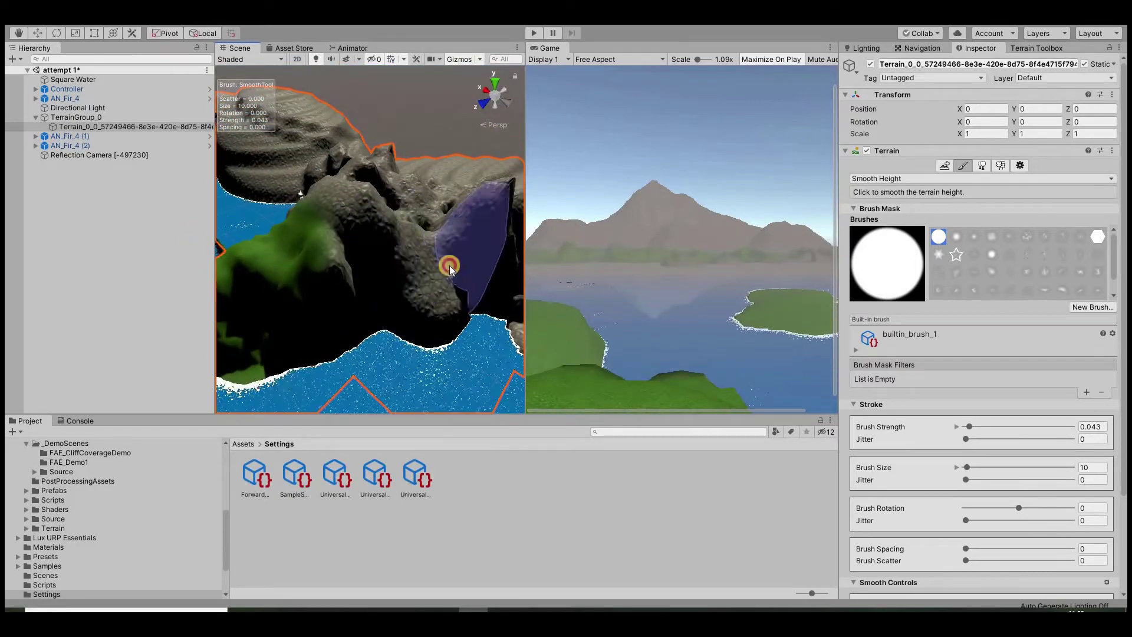
mouse_move(450, 270)
alt+mouse_down()
mouse_move(425, 236)
mouse_move(437, 197)
mouse_move(356, 285)
mouse_move(719, 316)
mouse_move(416, 246)
mouse_move(407, 328)
mouse_move(320, 260)
mouse_move(416, 252)
alt+mouse_up()
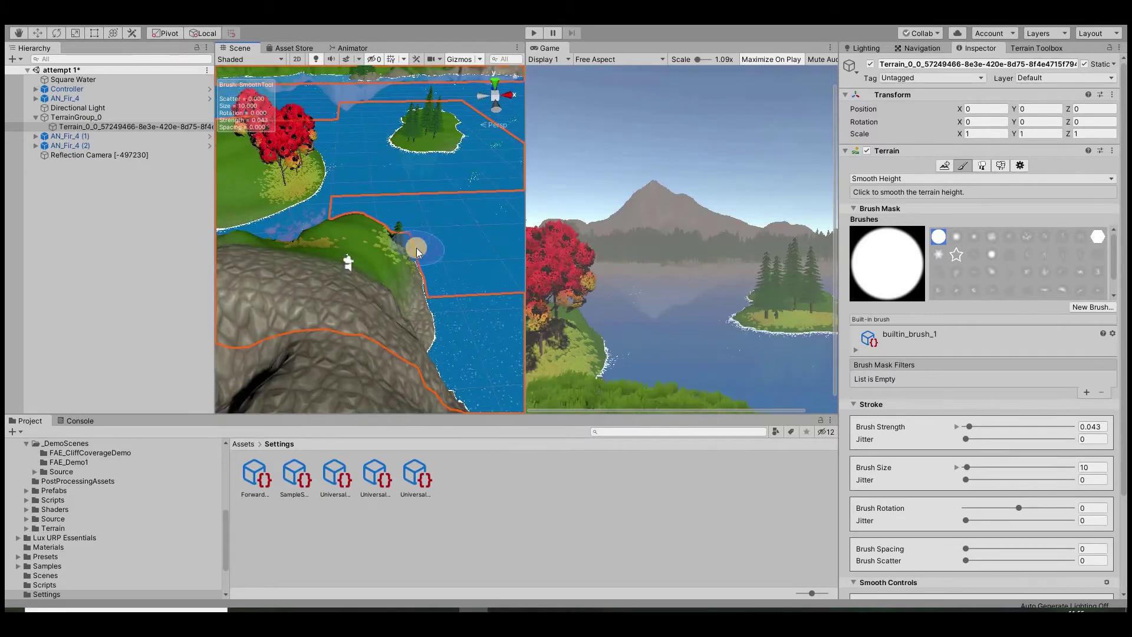
scroll(417, 253, up, 3)
drag(297, 289, 287, 260)
Step: Reselect the terrain and smooth the transition between rock and grass around the Controller with the size 10 brush
mouse_move(345, 318)
alt+mouse_down()
mouse_move(341, 299)
mouse_move(79, 257)
alt+mouse_up()
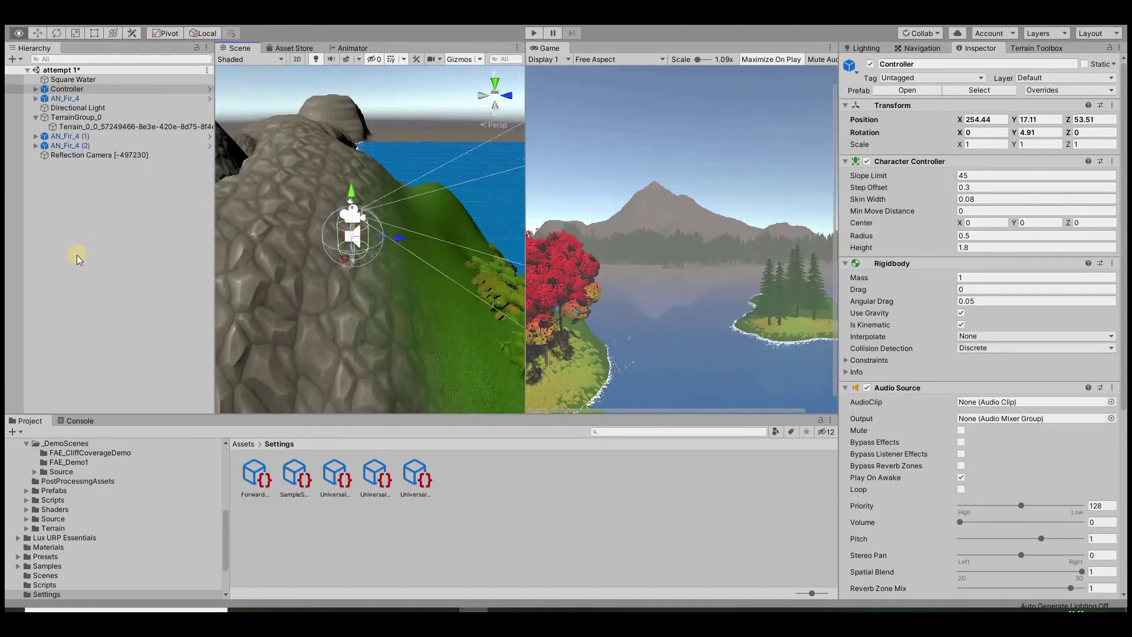
click(100, 126)
click(963, 166)
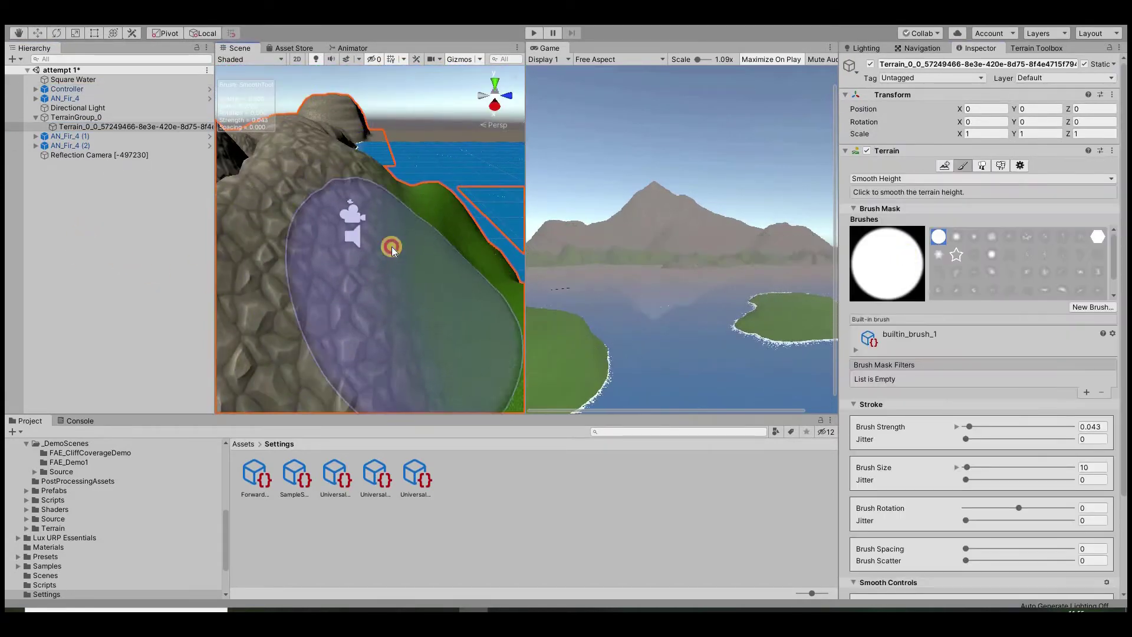
mouse_move(401, 268)
alt+mouse_down()
mouse_move(348, 318)
mouse_move(319, 301)
mouse_move(325, 295)
mouse_move(340, 320)
alt+mouse_up()
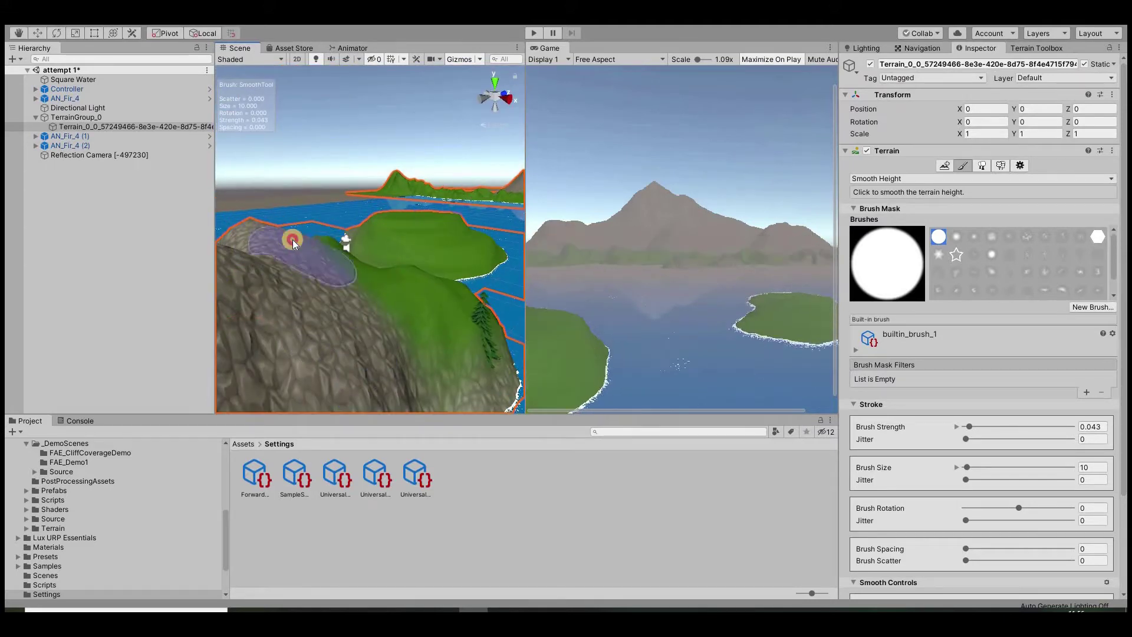
right_drag(292, 239, 341, 250)
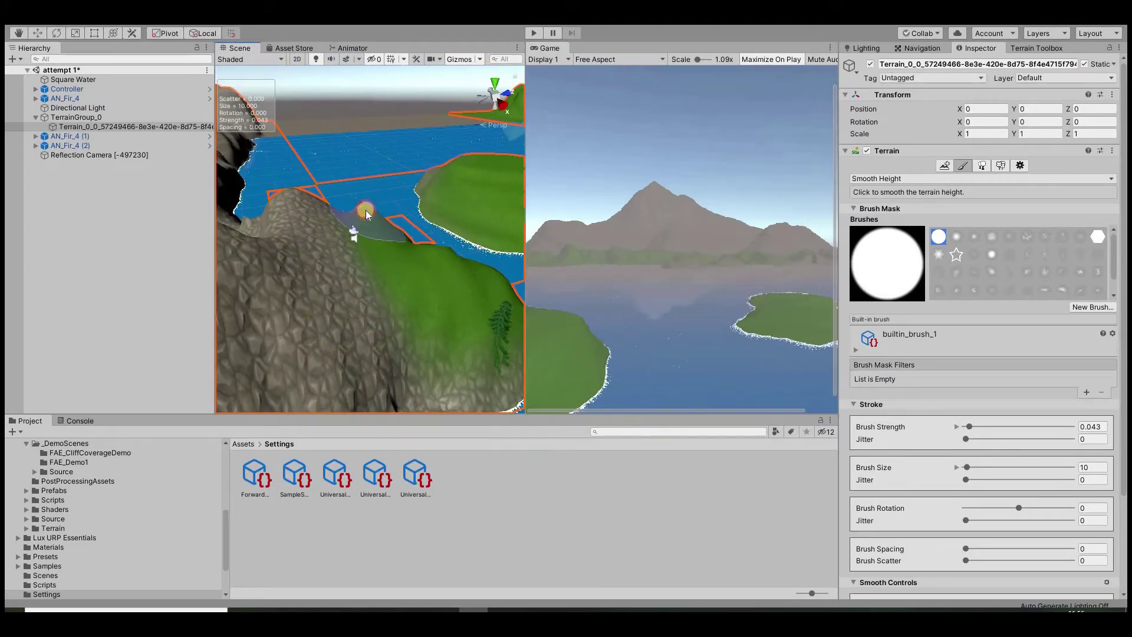
right_drag(372, 214, 361, 263)
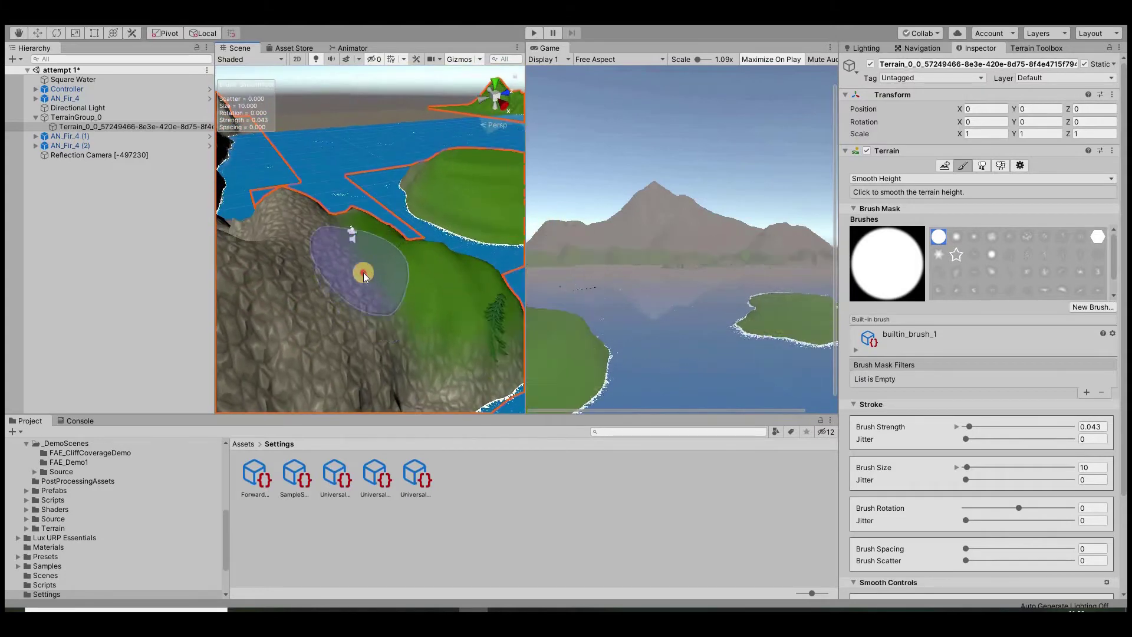
Step: Raise the rocky slope beside the Controller using the Raise or Lower Terrain brush at strength 0.031 and size 10
click(896, 178)
click(896, 190)
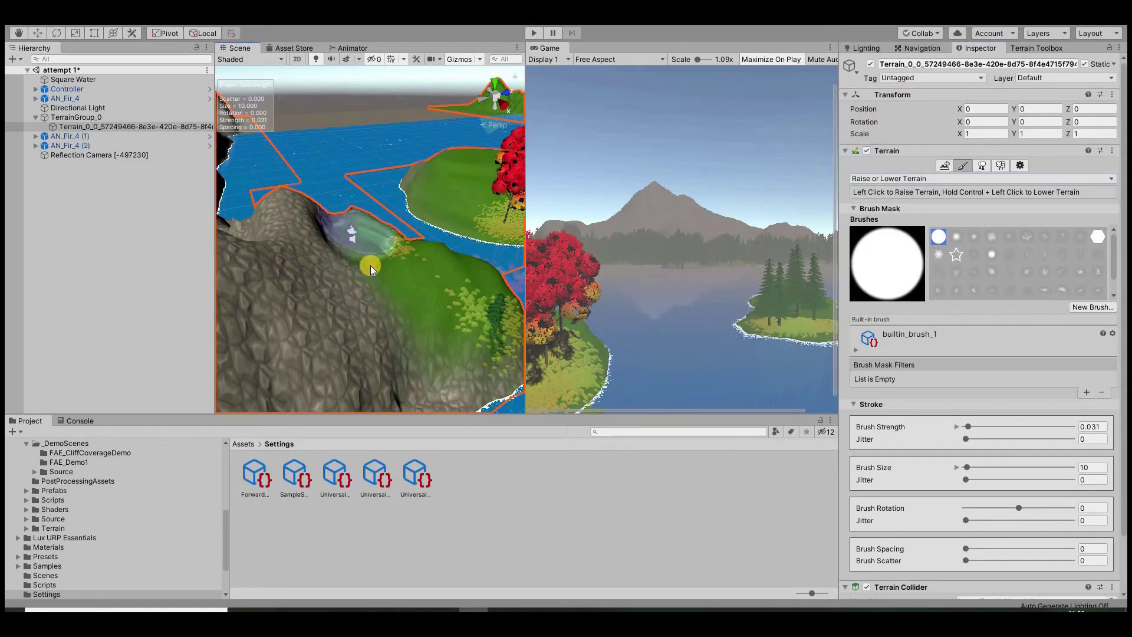
drag(308, 256, 297, 219)
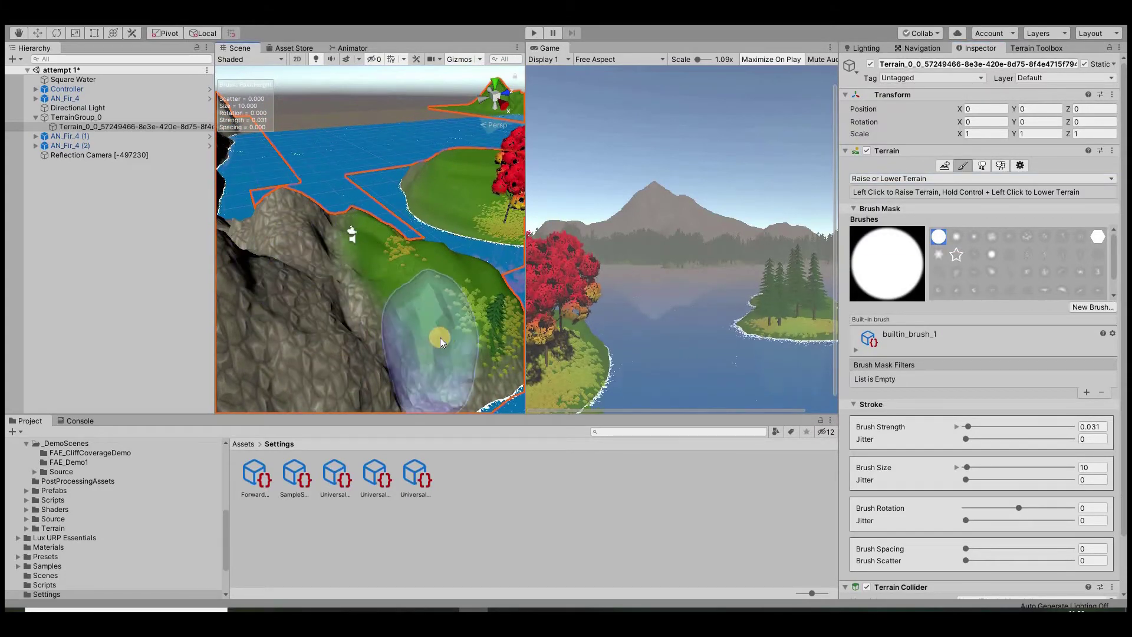
Step: Smooth the rock edge next to the Controller using the Smooth Height brush at strength 0.043
click(912, 179)
click(891, 306)
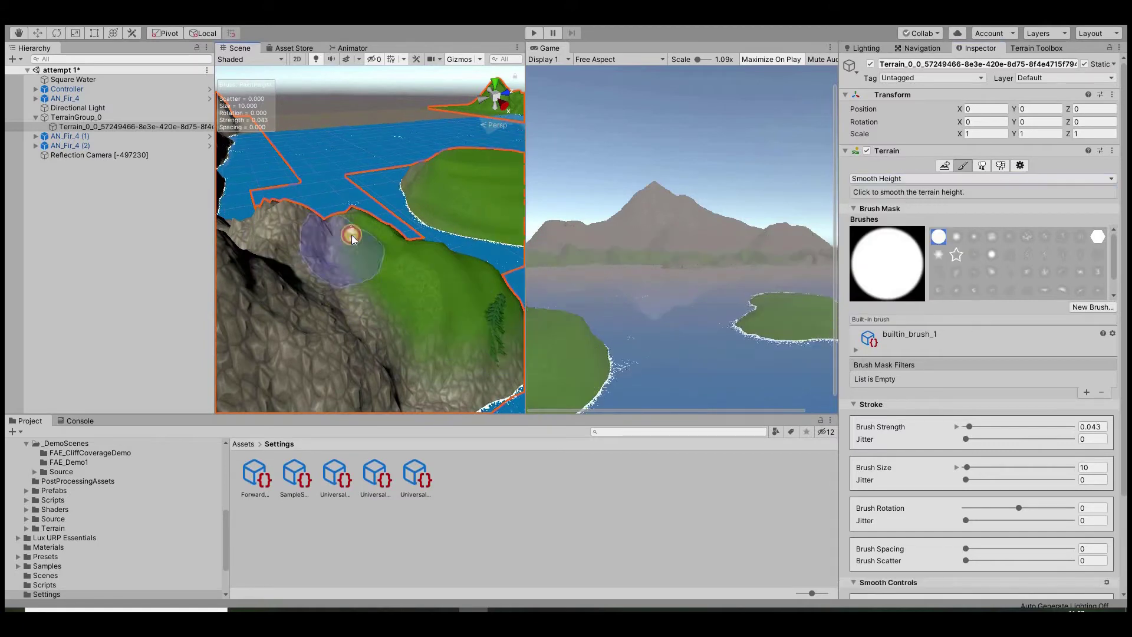
mouse_move(355, 219)
mouse_down()
mouse_move(318, 288)
mouse_move(282, 259)
mouse_move(321, 309)
mouse_move(174, 308)
mouse_move(335, 361)
mouse_move(322, 336)
mouse_up()
scroll(318, 288, down, 3)
Step: Move the Controller on the grassy hilltop to about X 253.07, Y 14.2, Z 53.63
click(74, 89)
key(f)
drag(331, 228, 373, 219)
drag(414, 239, 284, 224)
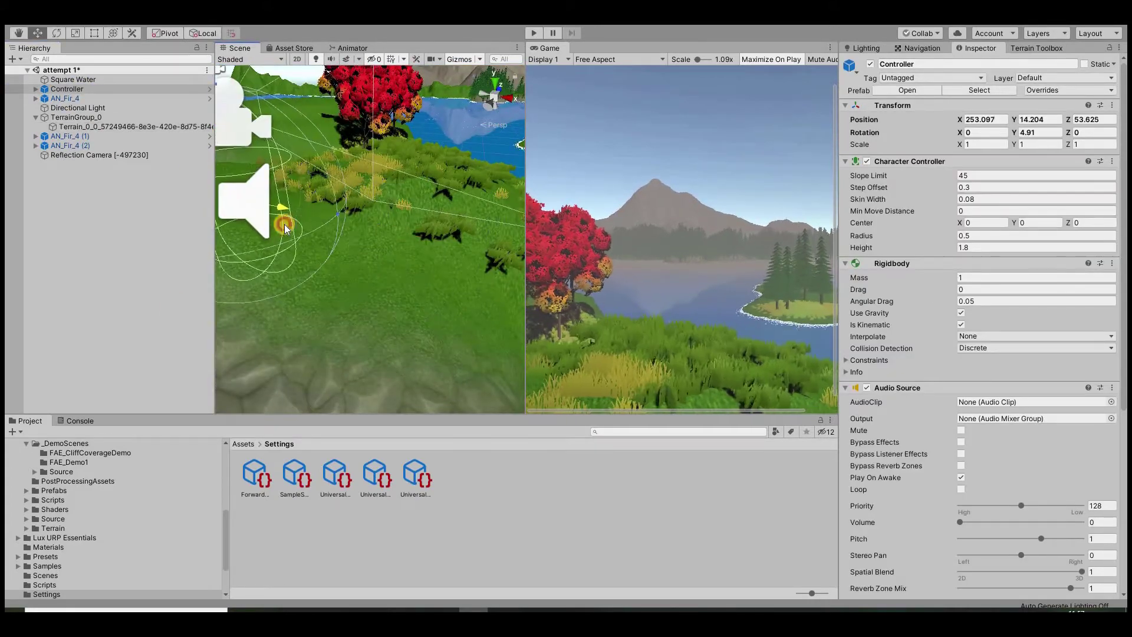
scroll(404, 251, down, 5)
Step: Delete the AN_Fir_4 (1) and AN_Fir_4 (2) trees from the scene
alt+drag(404, 247, 89, 144)
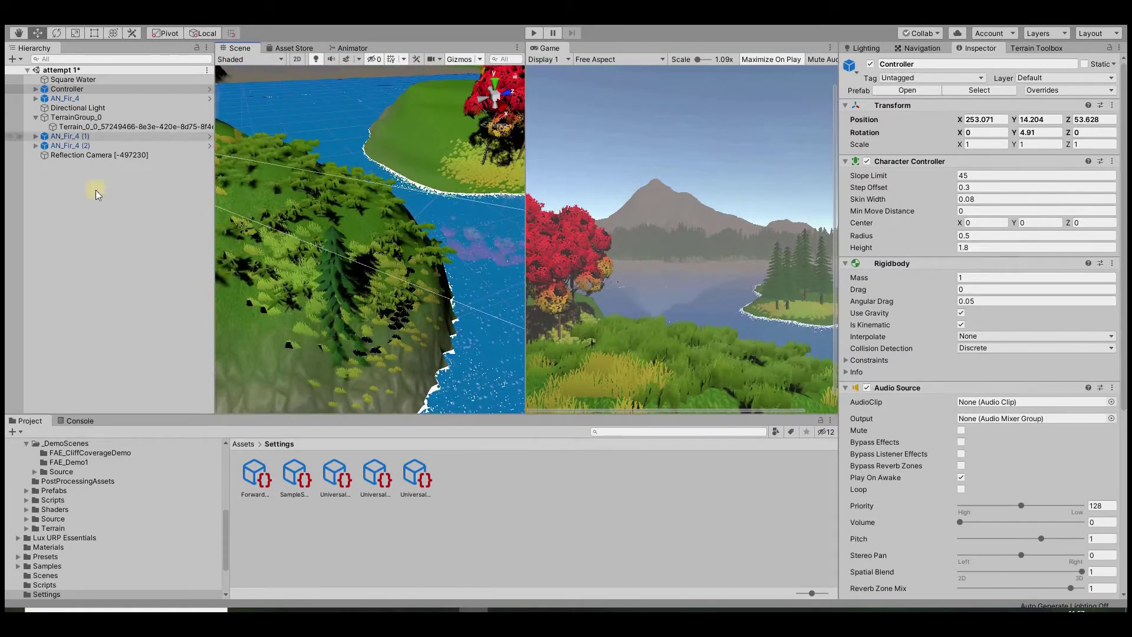
click(64, 138)
shift+click(64, 145)
key(Delete)
Step: Compare the view with the reference painting and smooth the foreground island's shoreline edge with the Smooth Height brush
mouse_move(347, 240)
alt+mouse_down()
mouse_move(431, 186)
mouse_move(651, 175)
mouse_move(206, 211)
mouse_move(470, 271)
mouse_move(385, 199)
mouse_move(379, 170)
mouse_move(358, 182)
mouse_move(434, 200)
alt+mouse_up()
click(385, 199)
click(531, 610)
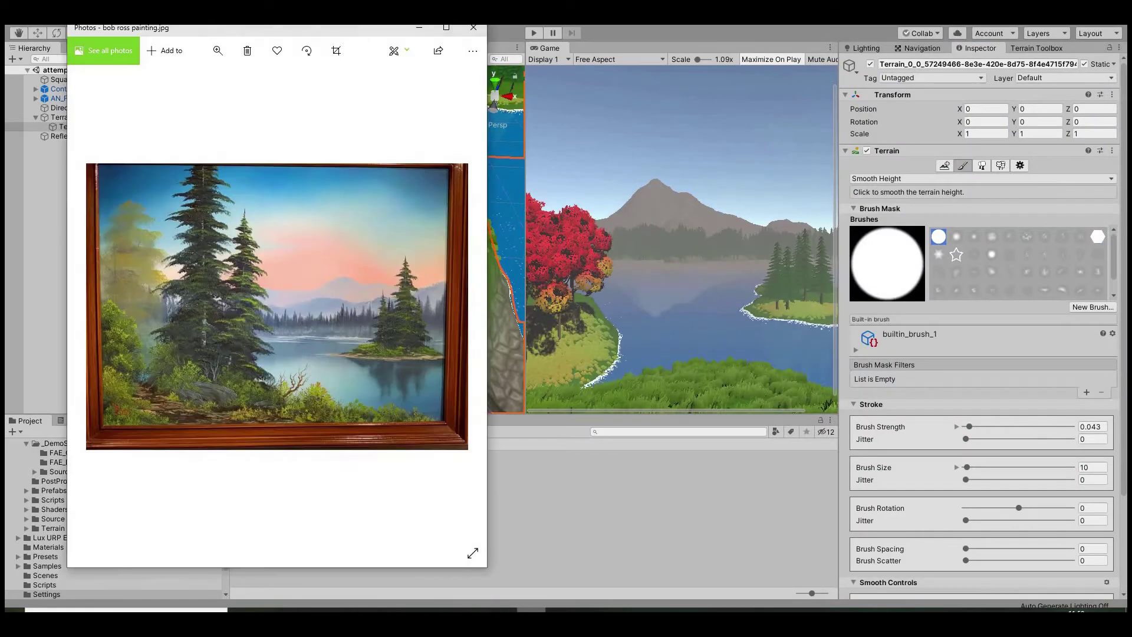
key(alt+Tab)
right_drag(315, 230, 448, 239)
drag(367, 260, 357, 264)
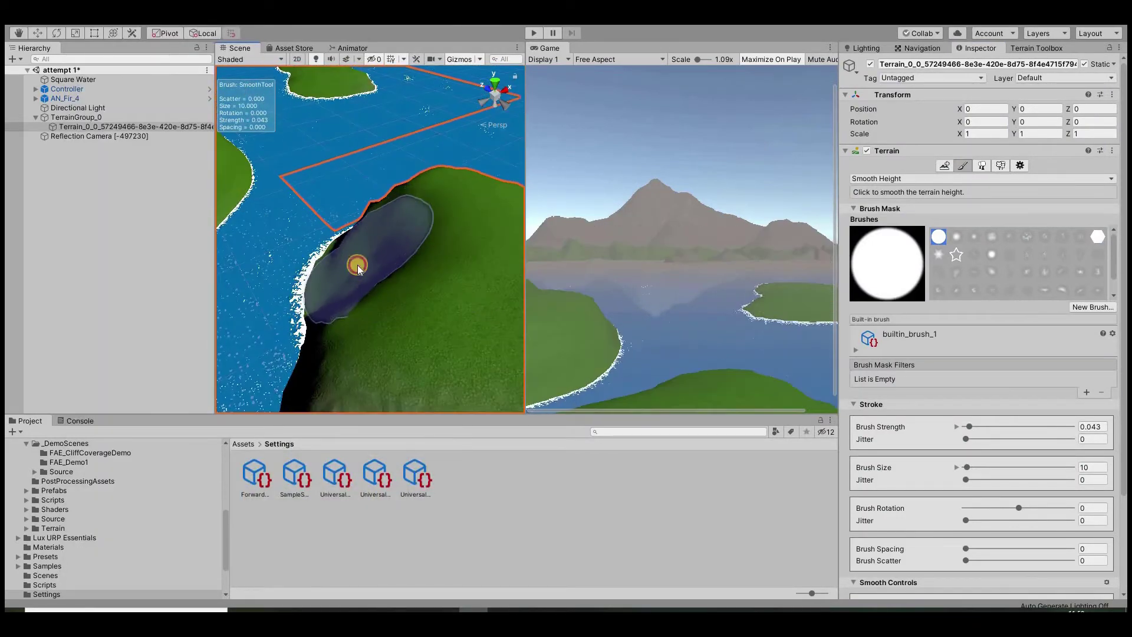
Step: Raise the foreground island's shoreline edge using the Raise or Lower Terrain brush at strength 0.031 and size 6
click(981, 178)
click(891, 276)
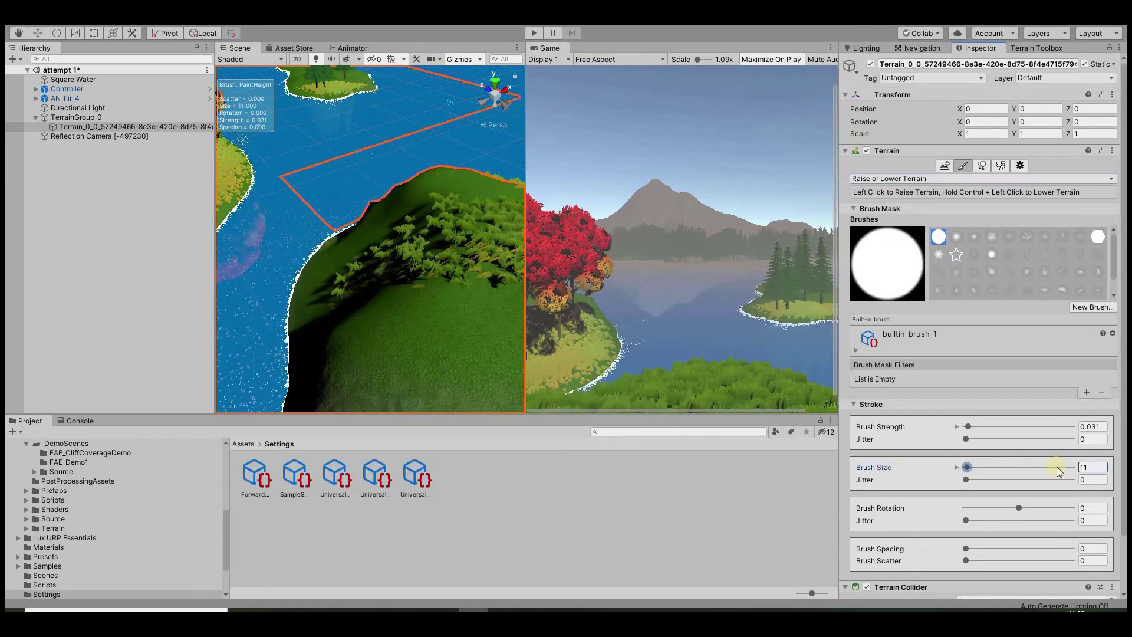
drag(967, 467, 963, 468)
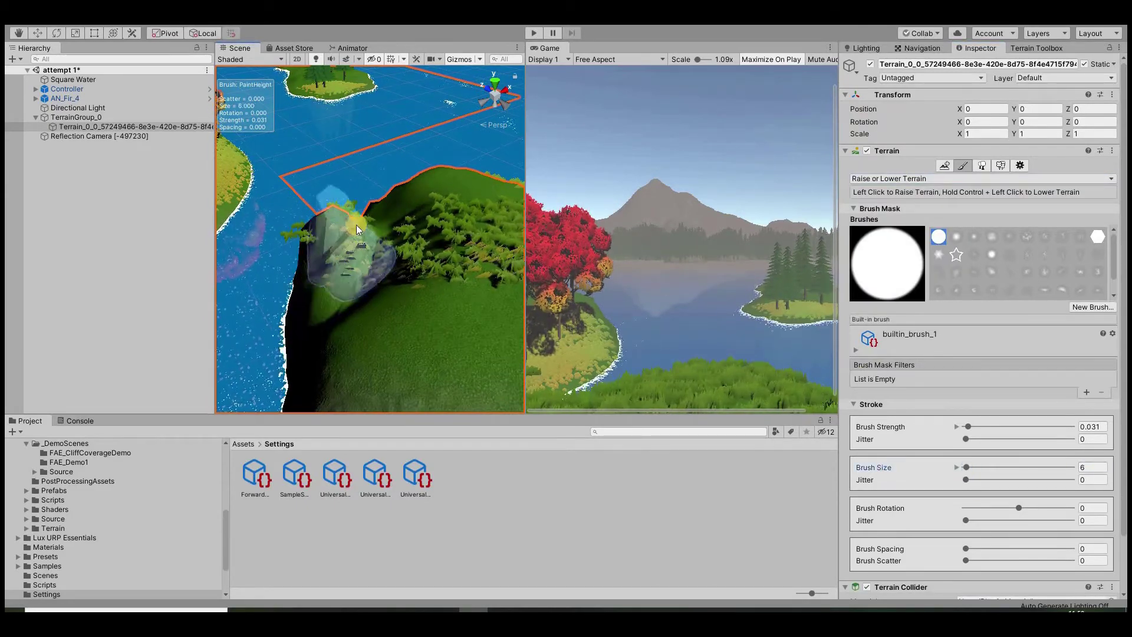
right_drag(358, 229, 377, 145)
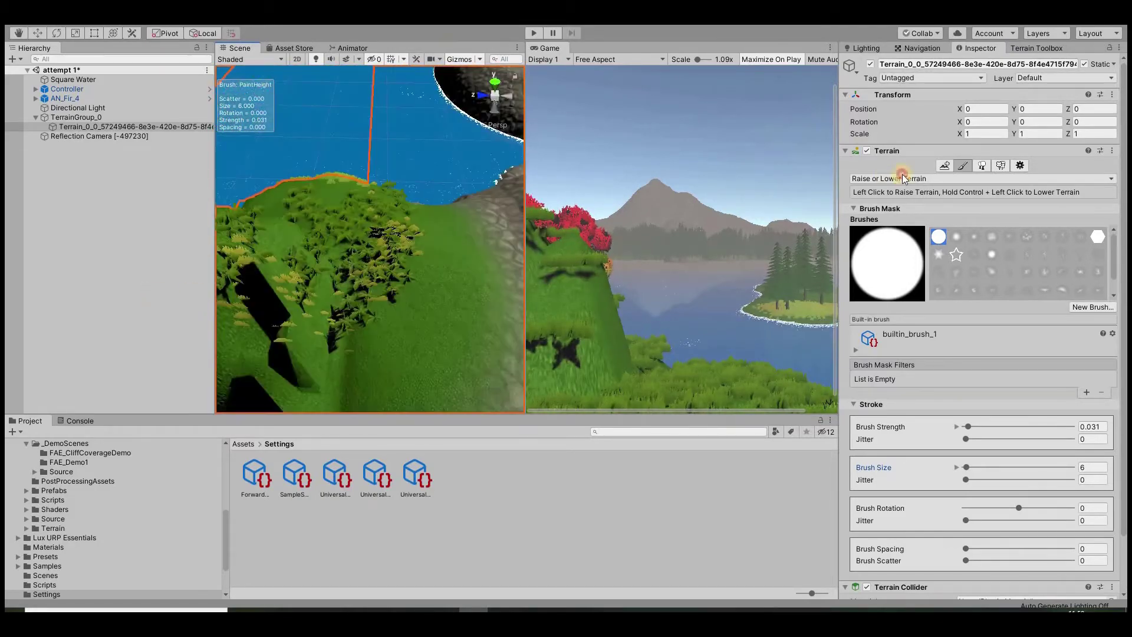
Step: Smooth the raised bank and grassy hilltop near the Controller using the Smooth Height brush at strength 0.043 and size 10
click(903, 178)
click(885, 238)
mouse_move(354, 247)
right_down()
mouse_move(202, 235)
mouse_move(289, 169)
right_up()
drag(289, 170, 259, 175)
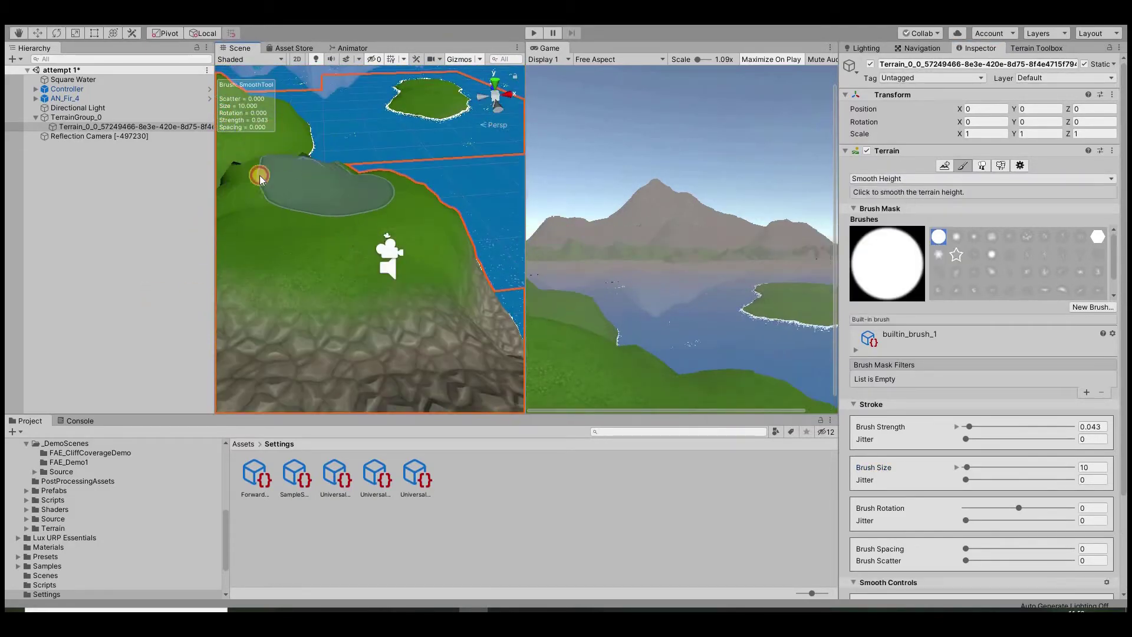
middle_drag(306, 150, 391, 192)
click(415, 188)
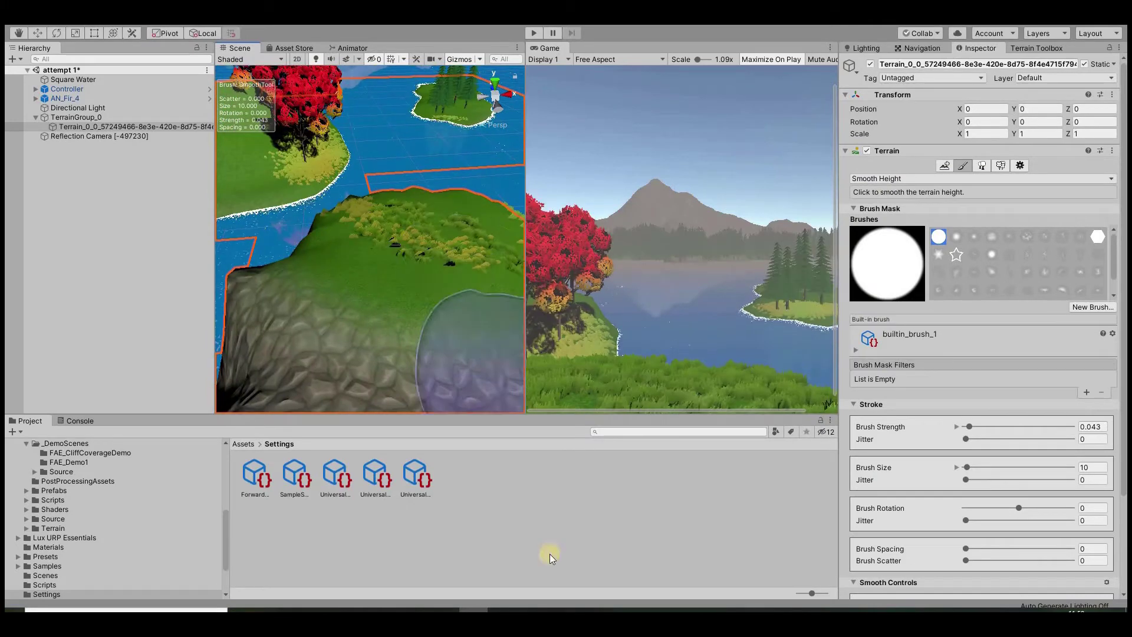
Step: Compare the view with the reference painting and reshape the small fir island using the Raise or Lower Terrain brush at strength 0.031 and size 37
click(532, 610)
click(513, 483)
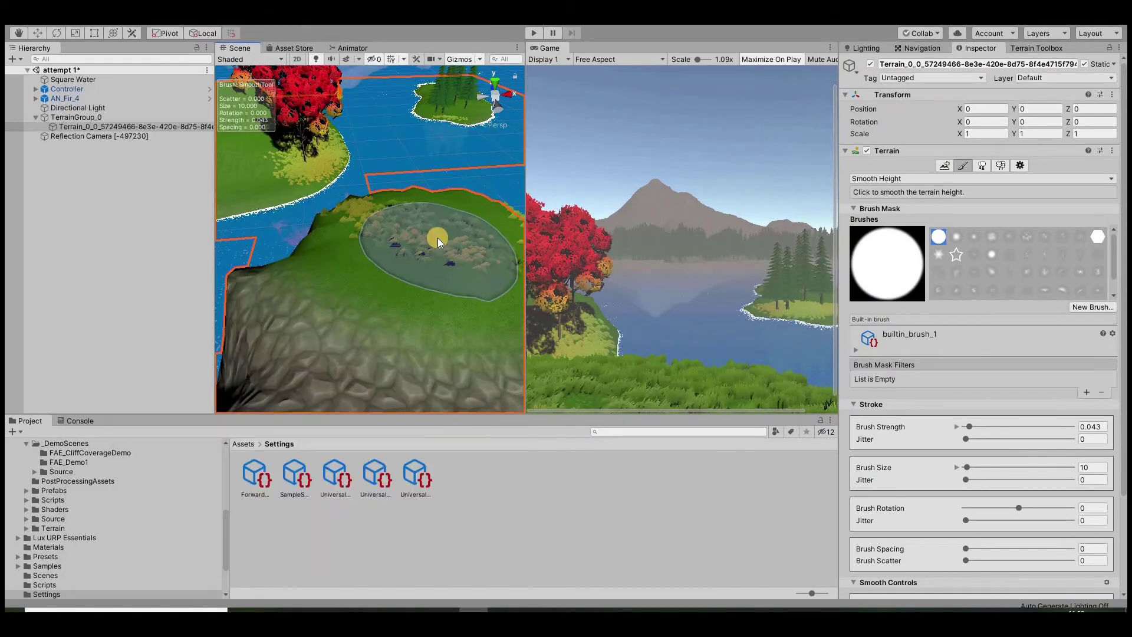
click(531, 609)
click(531, 609)
middle_drag(463, 89, 440, 176)
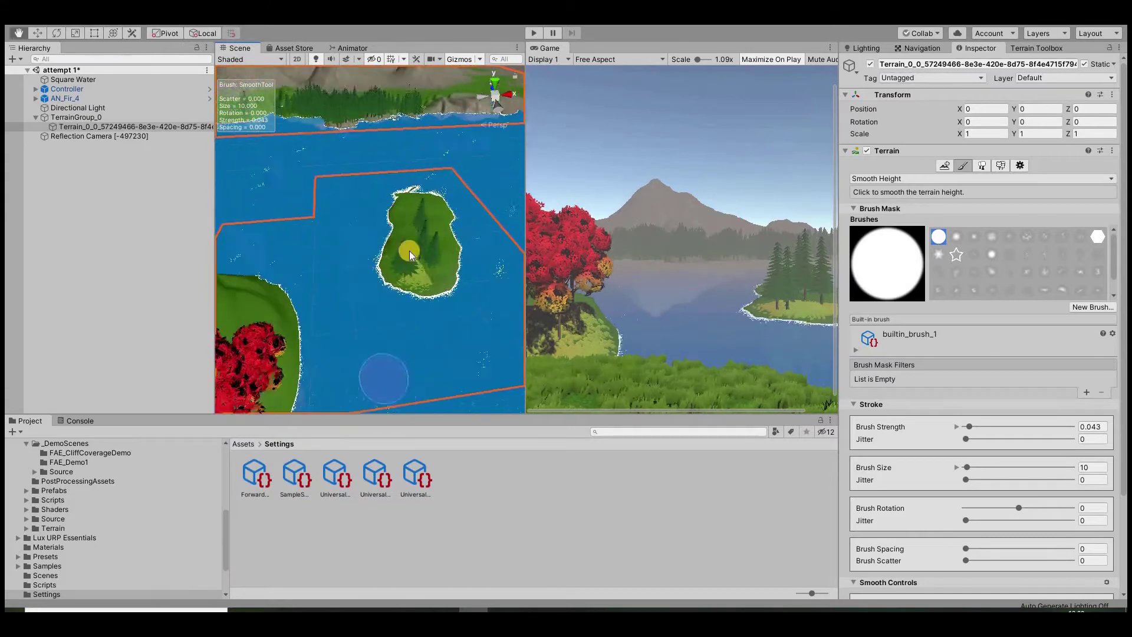
click(852, 180)
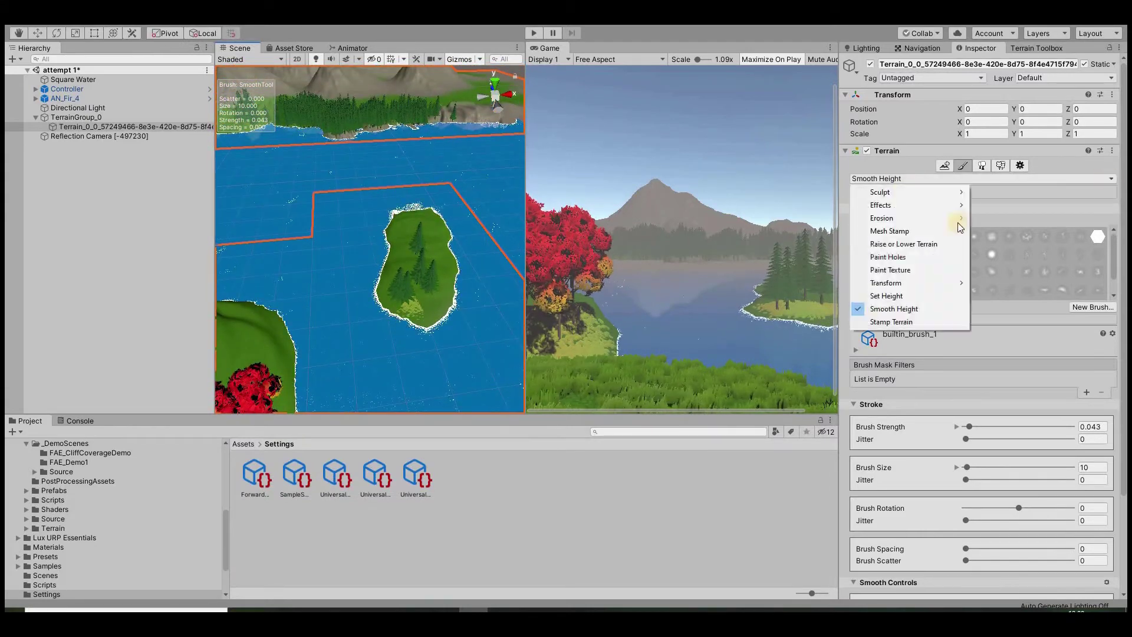
click(908, 245)
mouse_move(409, 224)
mouse_down()
mouse_move(493, 250)
mouse_move(367, 235)
mouse_move(460, 236)
mouse_up()
middle_drag(460, 203, 437, 149)
middle_drag(421, 254, 427, 212)
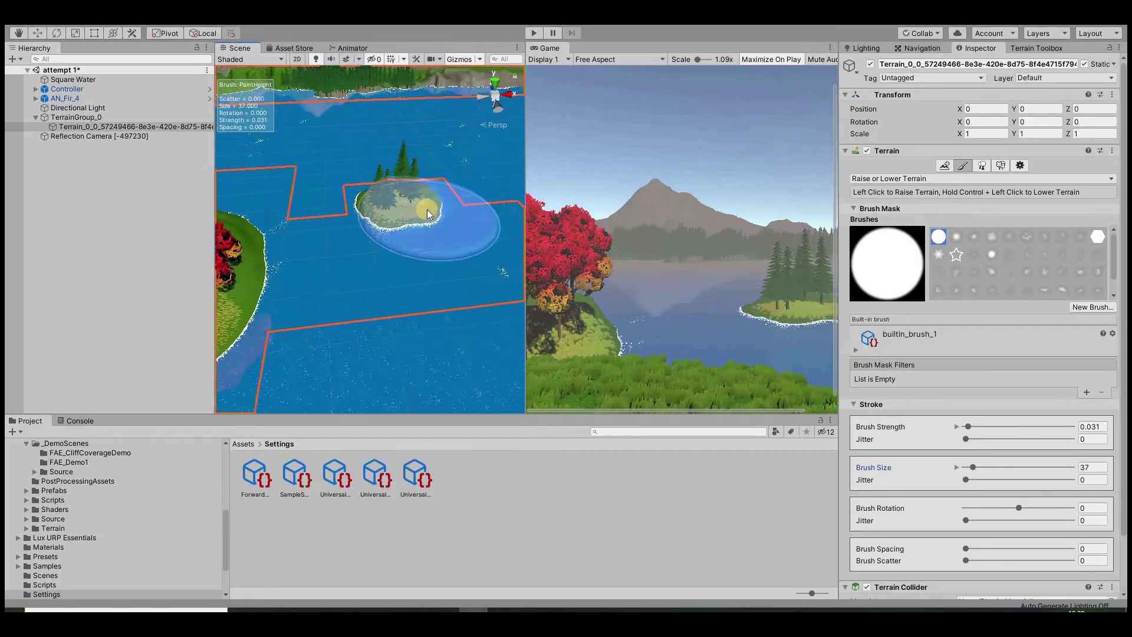
scroll(428, 214, down, 6)
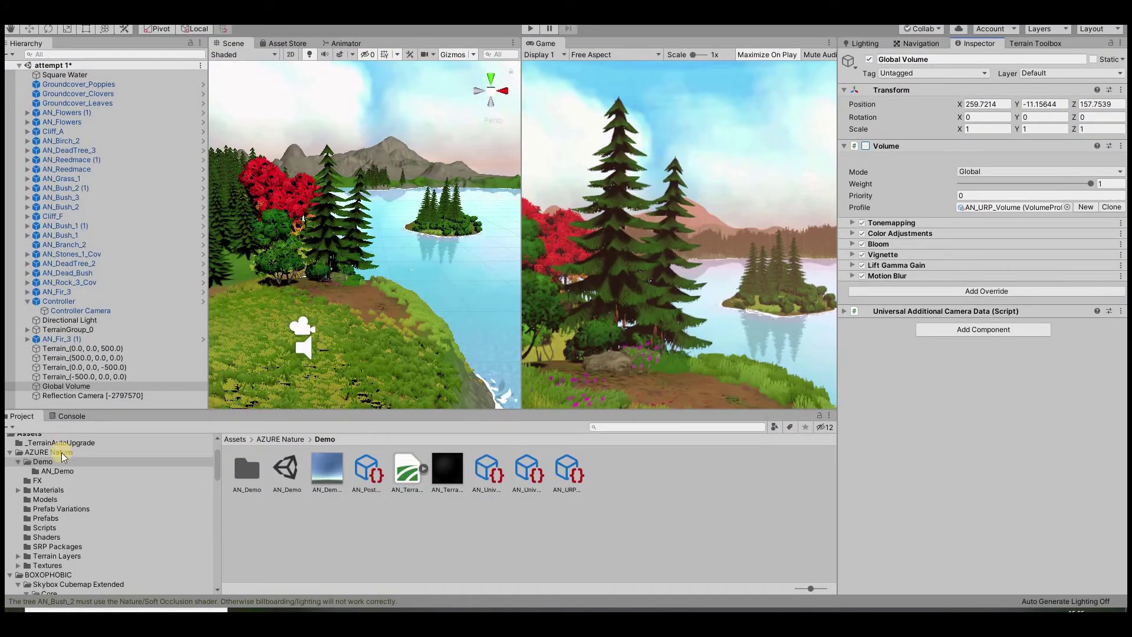
Step: Open the AZURE Nature asset folder and survey the finished scene's foreground bank, wooded islands and lake from several angles
click(62, 452)
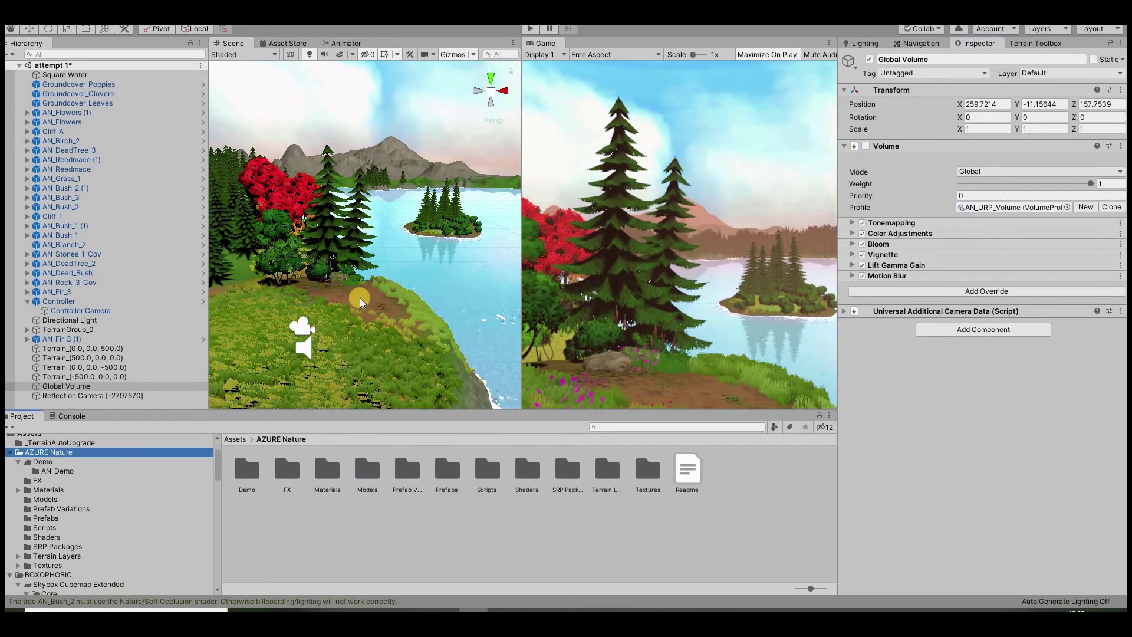
scroll(360, 302, up, 5)
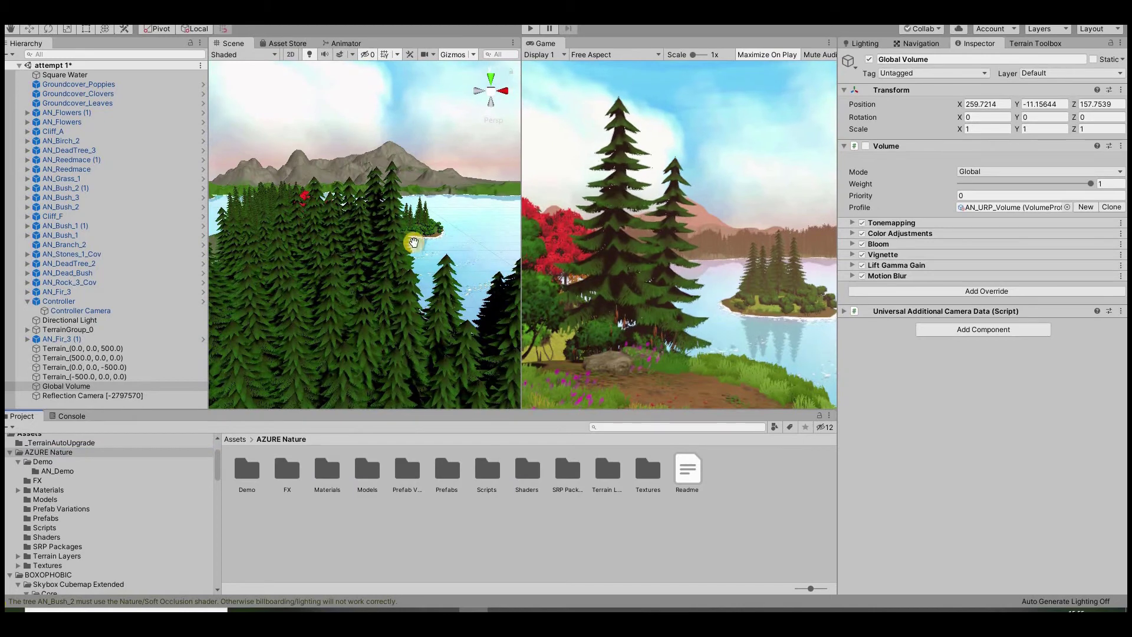
middle_drag(414, 242, 400, 263)
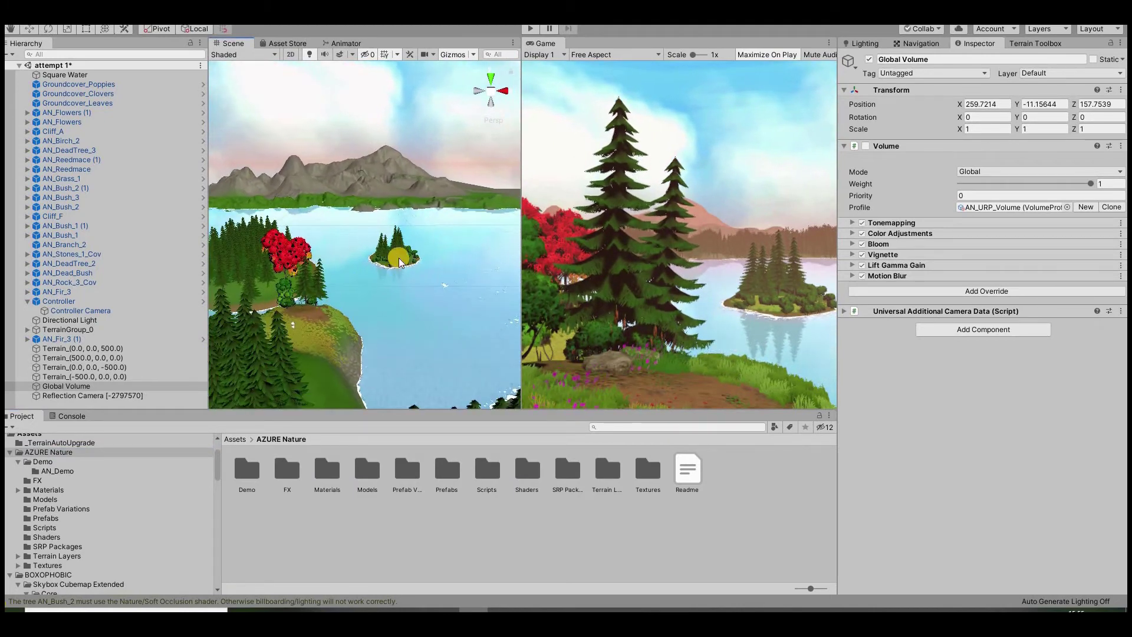
alt+drag(308, 288, 308, 279)
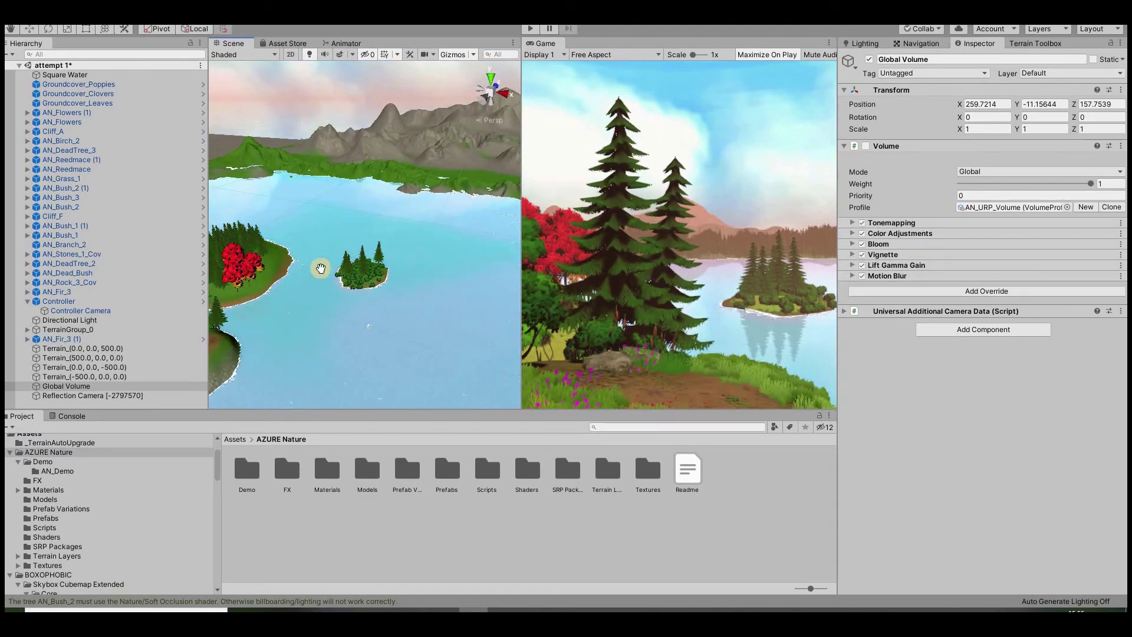
middle_drag(321, 268, 478, 230)
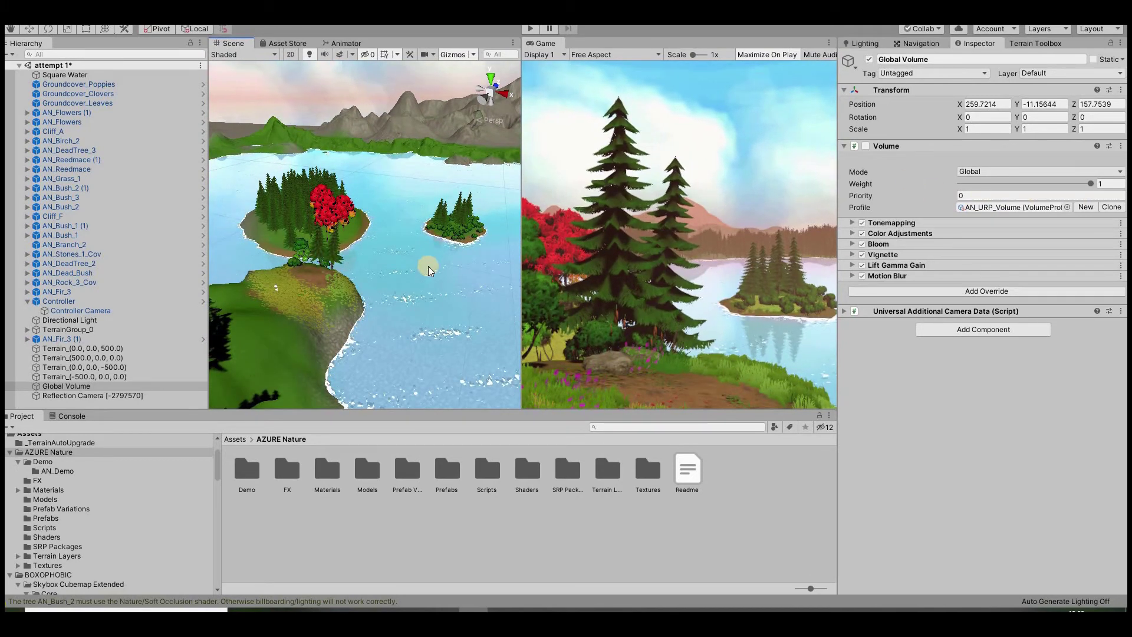
scroll(389, 279, up, 3)
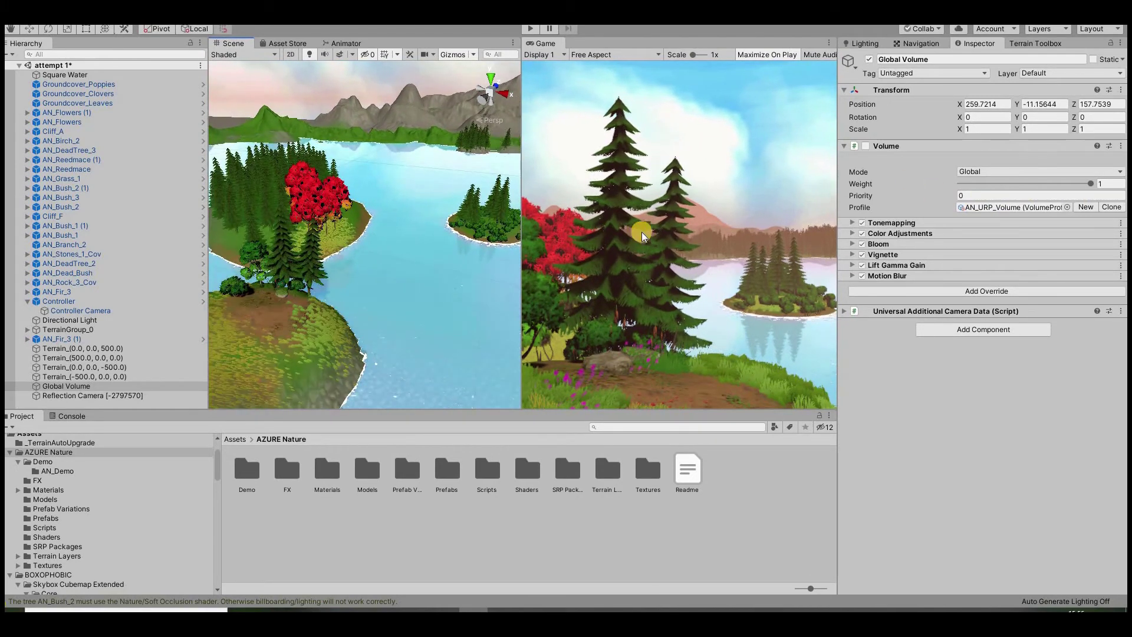
Step: Enable the Volume component on the Global Volume object and run the scene in Play mode
click(866, 147)
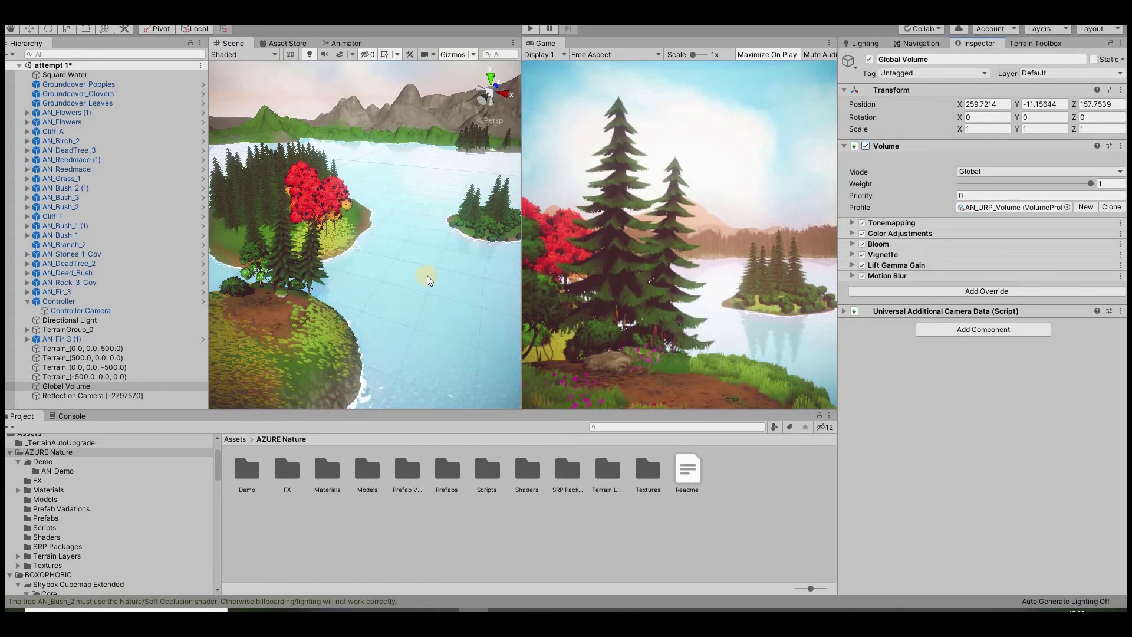
click(532, 29)
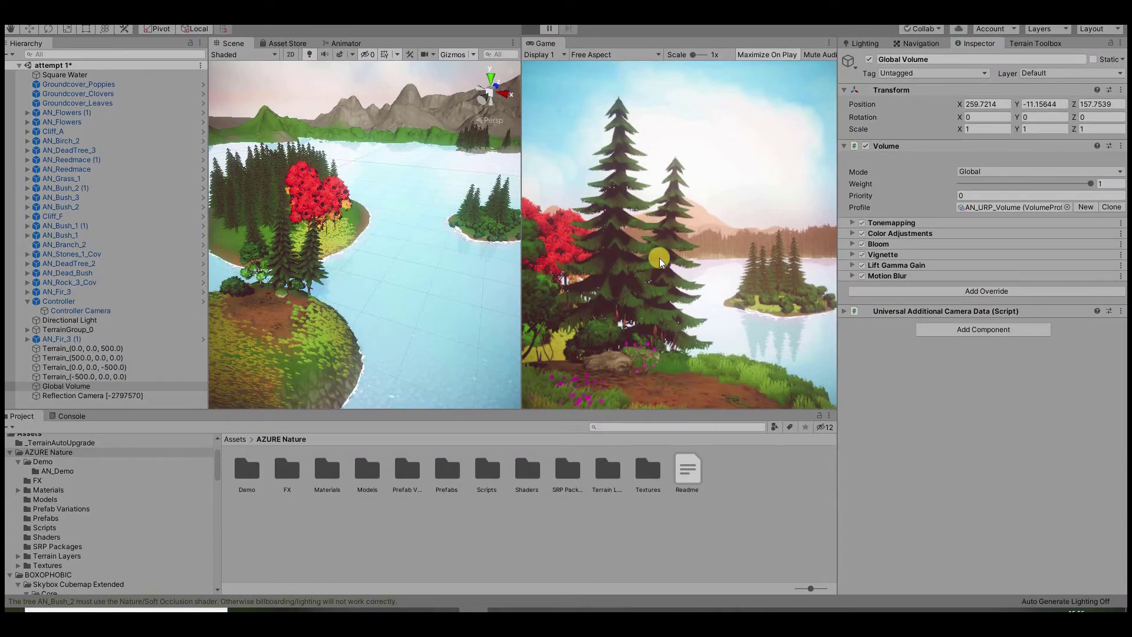